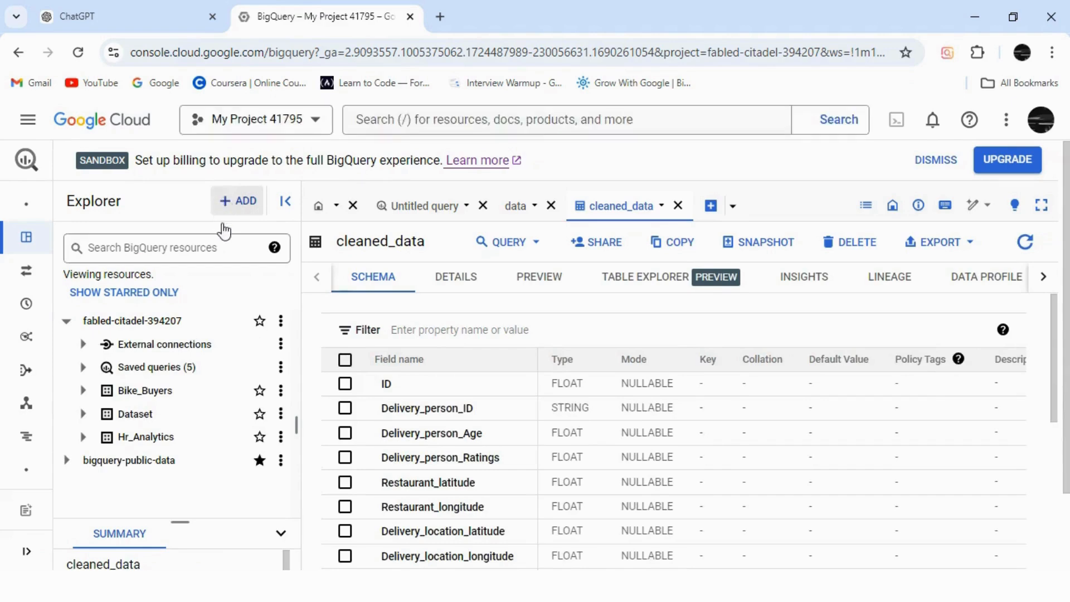
Step: Create a new Google Cloud project named "HR and Employee Analysis" with no organization
{"action": "left_click", "coordinate": [314, 126]}
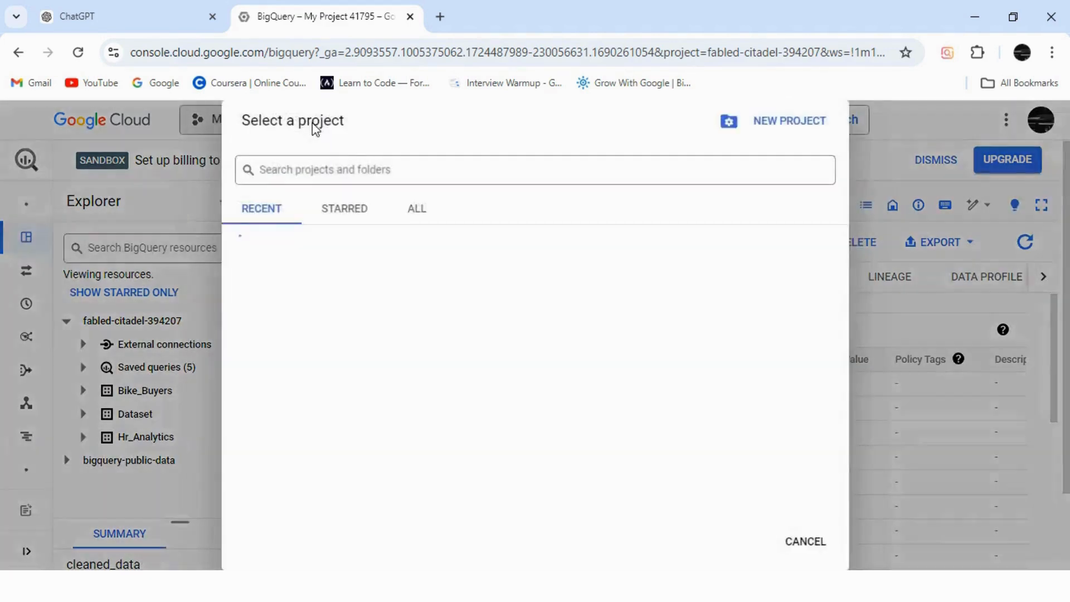
{"action": "left_click", "coordinate": [795, 122]}
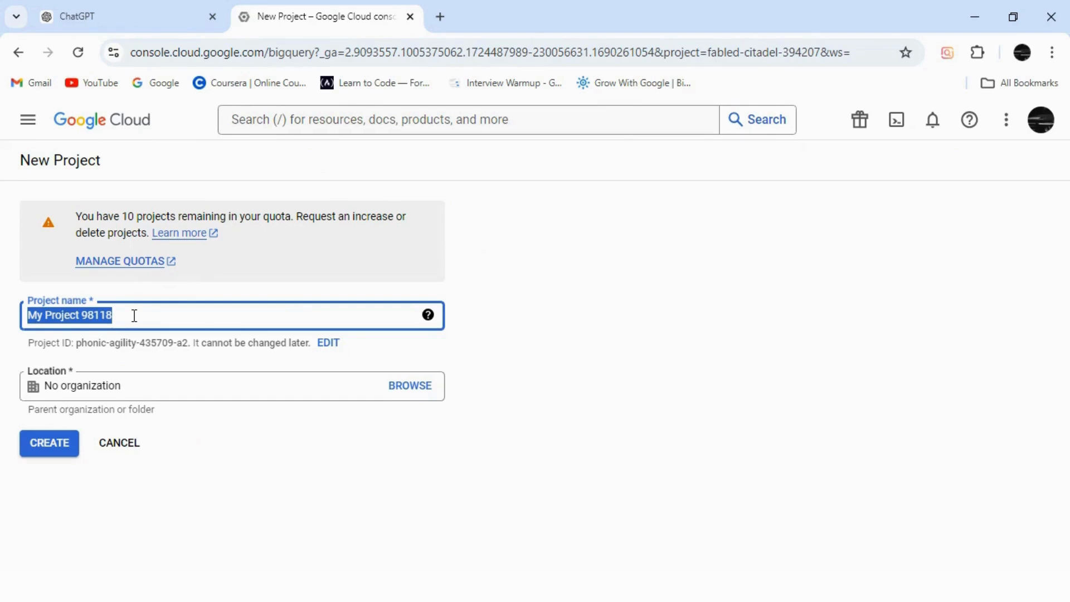
{"action": "left_click", "coordinate": [134, 315]}
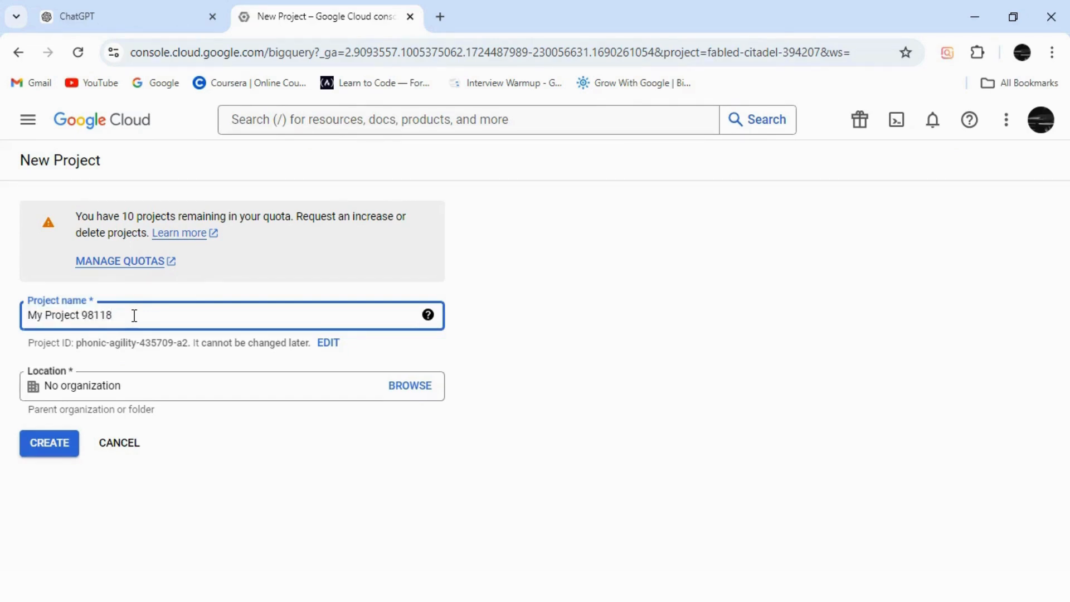
{"action": "key", "text": "BackSpace"}
{"action": "key", "text": "BackSpace"}
{"action": "key", "text": "BackSpace"}
{"action": "key", "text": "BackSpace"}
{"action": "key", "text": "BackSpace"}
{"action": "key", "text": "BackSpace"}
{"action": "key", "text": "BackSpace"}
{"action": "key", "text": "BackSpace"}
{"action": "key", "text": "BackSpace"}
{"action": "key", "text": "BackSpace"}
{"action": "key", "text": "BackSpace"}
{"action": "key", "text": "BackSpace"}
{"action": "key", "text": "BackSpace"}
{"action": "key", "text": "BackSpace"}
{"action": "key", "text": "BackSpace"}
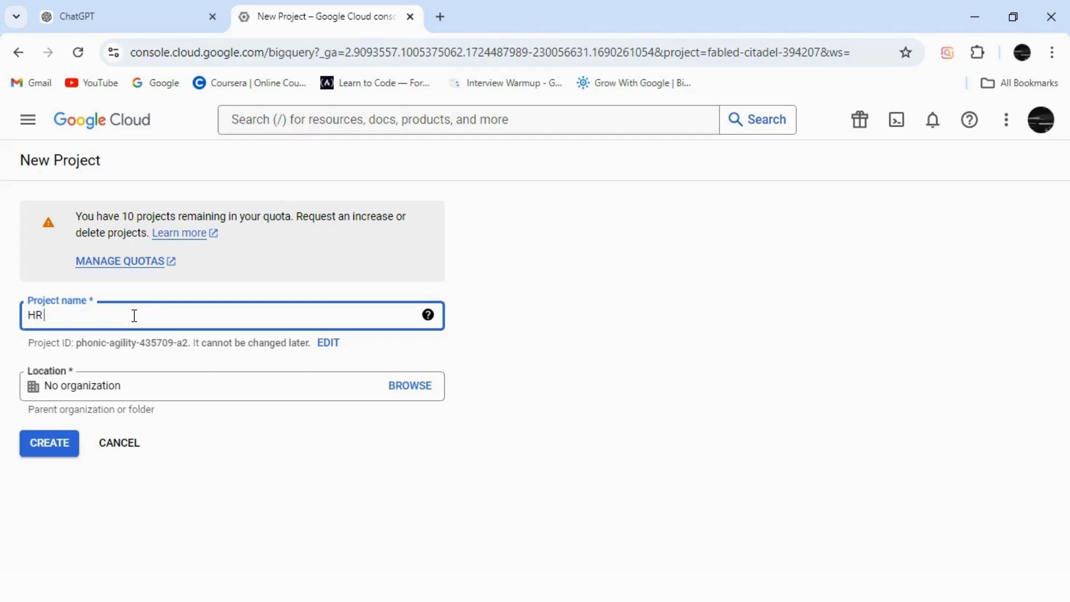
{"action": "type", "text": "HR and Empl"}
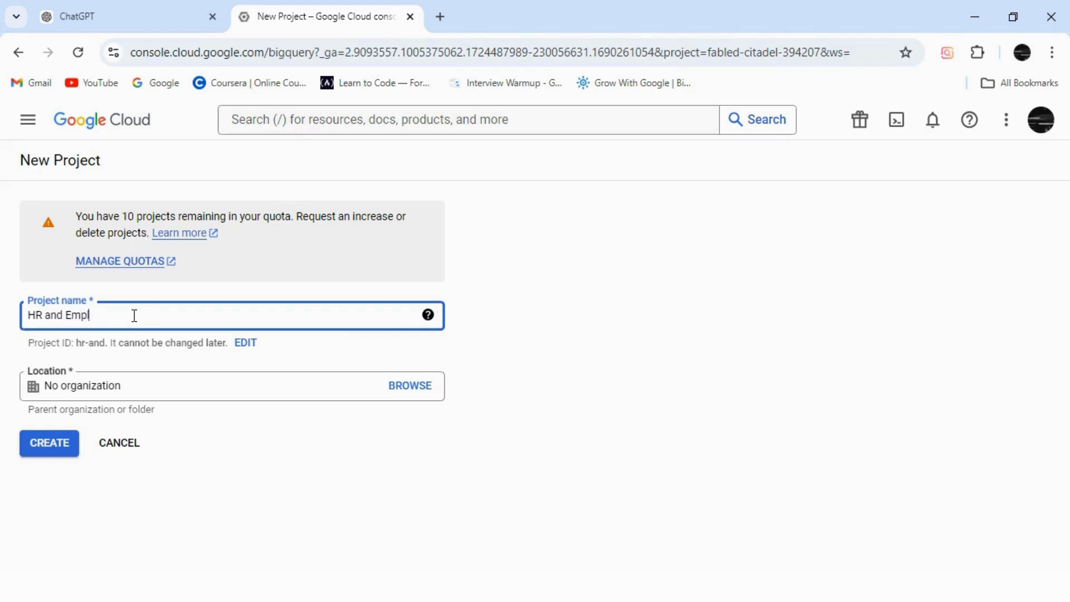
{"action": "type", "text": "oyee Analysis"}
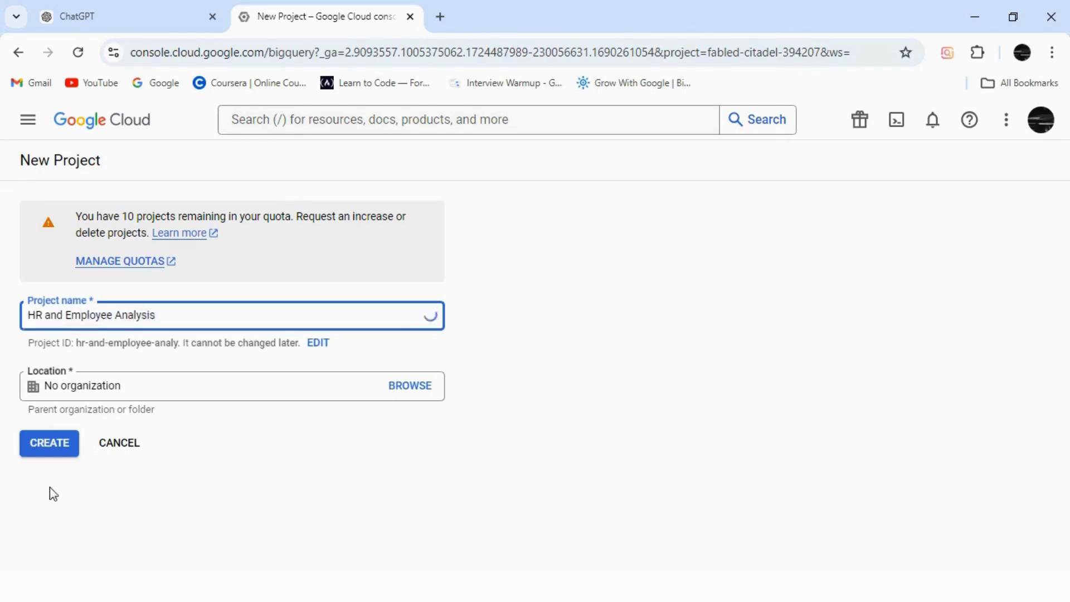
{"action": "left_click", "coordinate": [56, 450]}
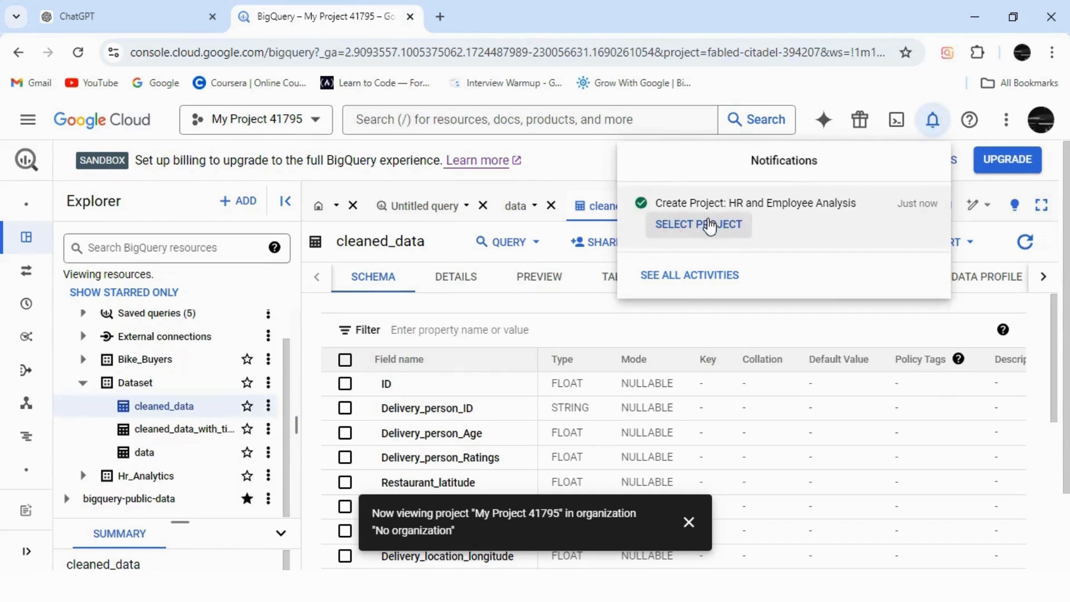
Step: Switch to the HR and Employee Analysis project and expand its resources in the Explorer
{"action": "left_click", "coordinate": [709, 225]}
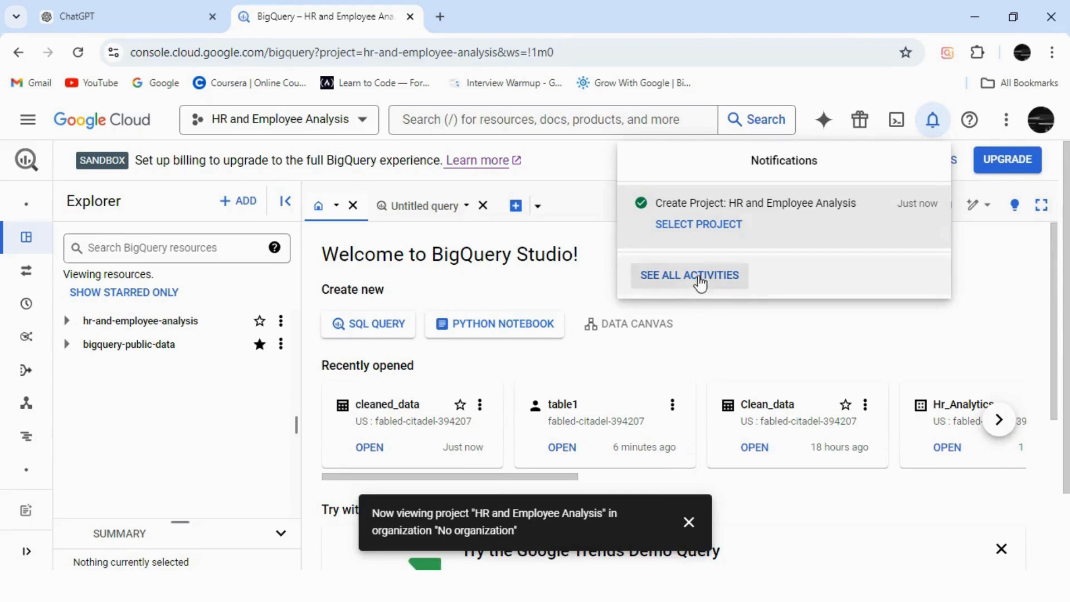
{"action": "left_click", "coordinate": [803, 341]}
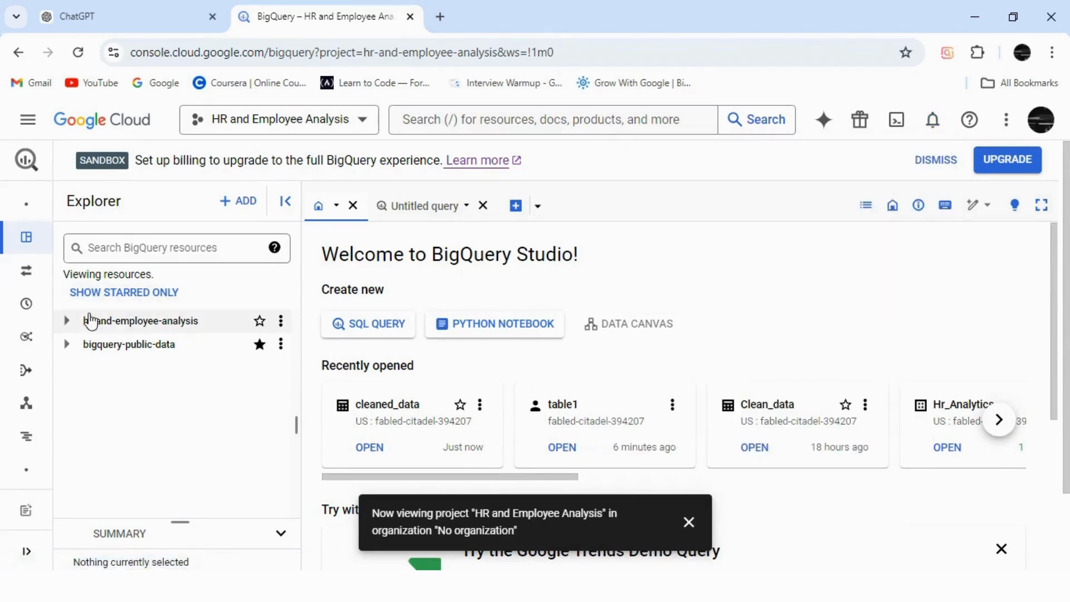
{"action": "left_click", "coordinate": [67, 322]}
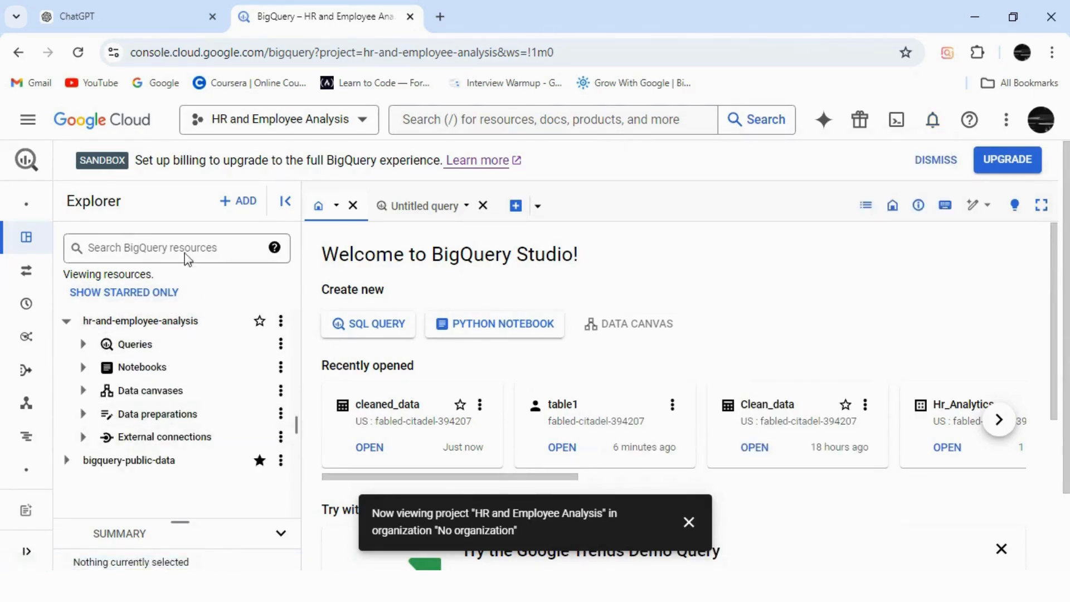
Step: Create a dataset with the ID "Data" in the hr-and-employee-analysis project, using the US multi-region location
{"action": "left_click", "coordinate": [235, 203]}
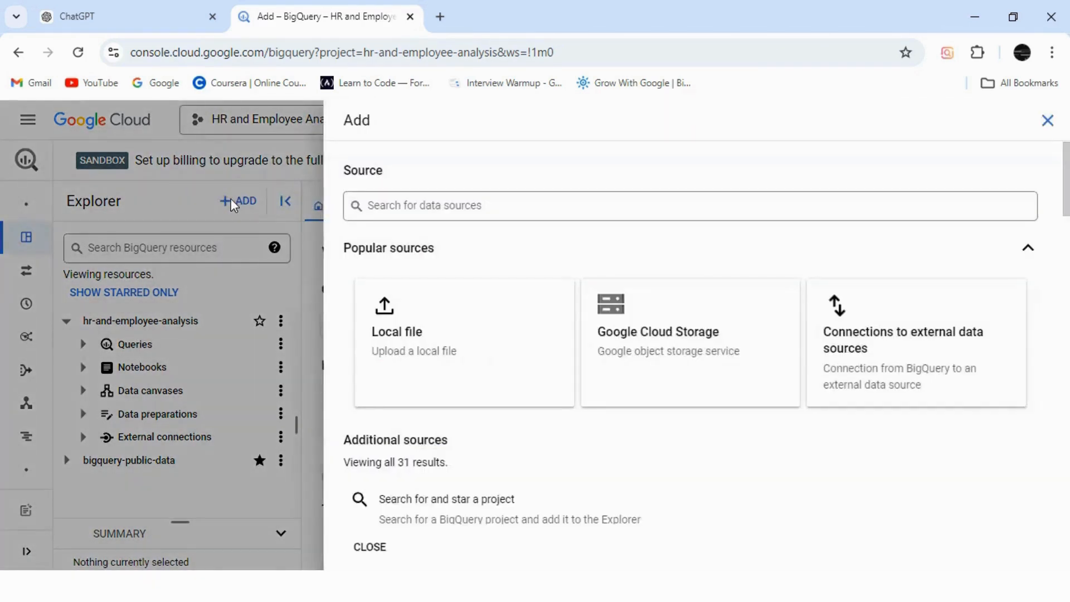
{"action": "left_click", "coordinate": [1046, 120]}
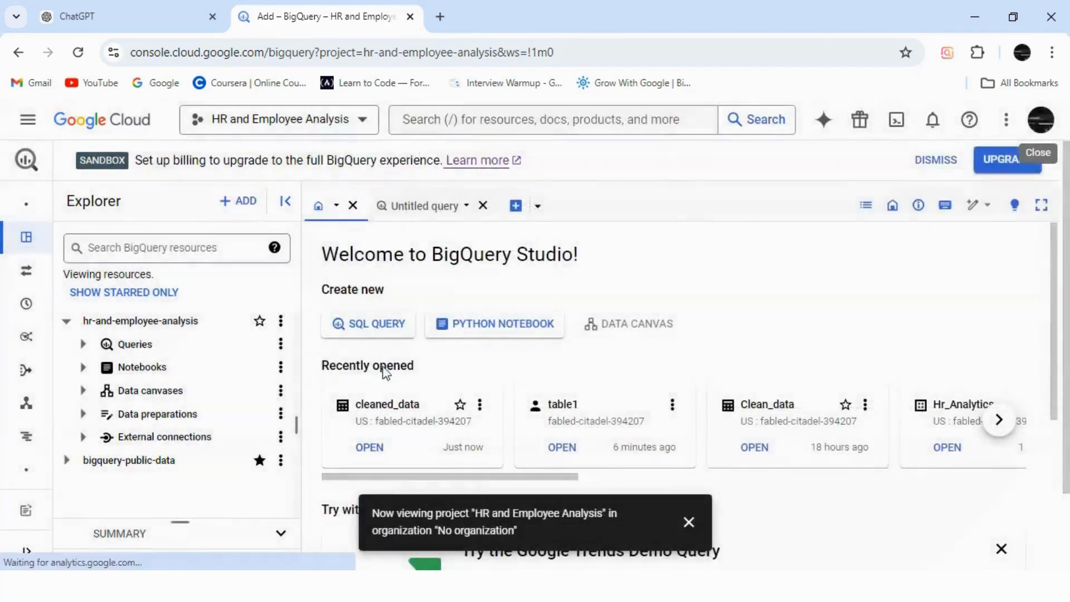
{"action": "left_click", "coordinate": [281, 320]}
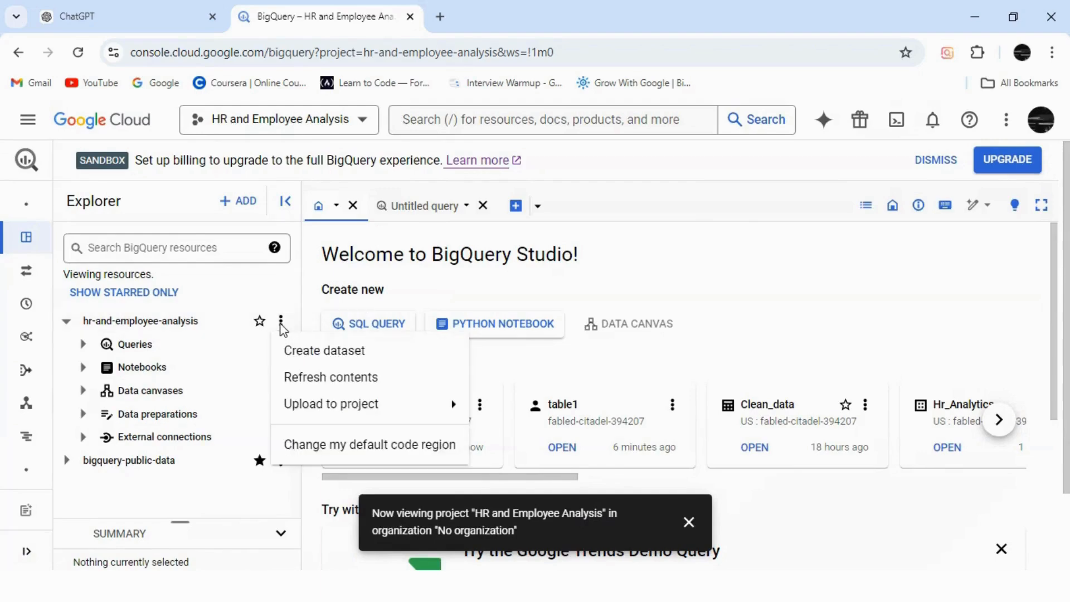
{"action": "left_click", "coordinate": [290, 351]}
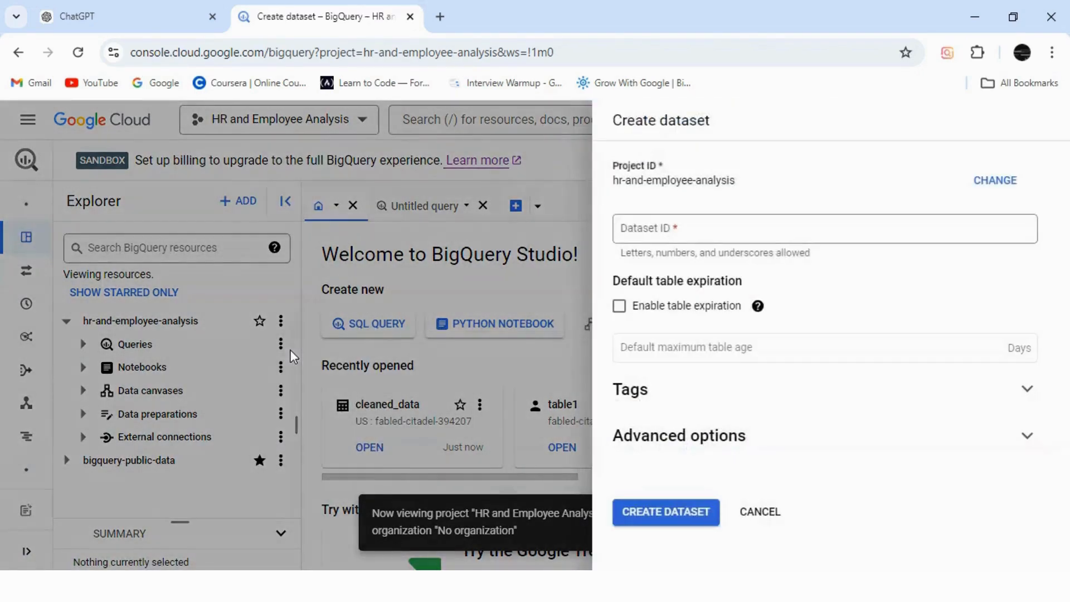
{"action": "left_click", "coordinate": [710, 235]}
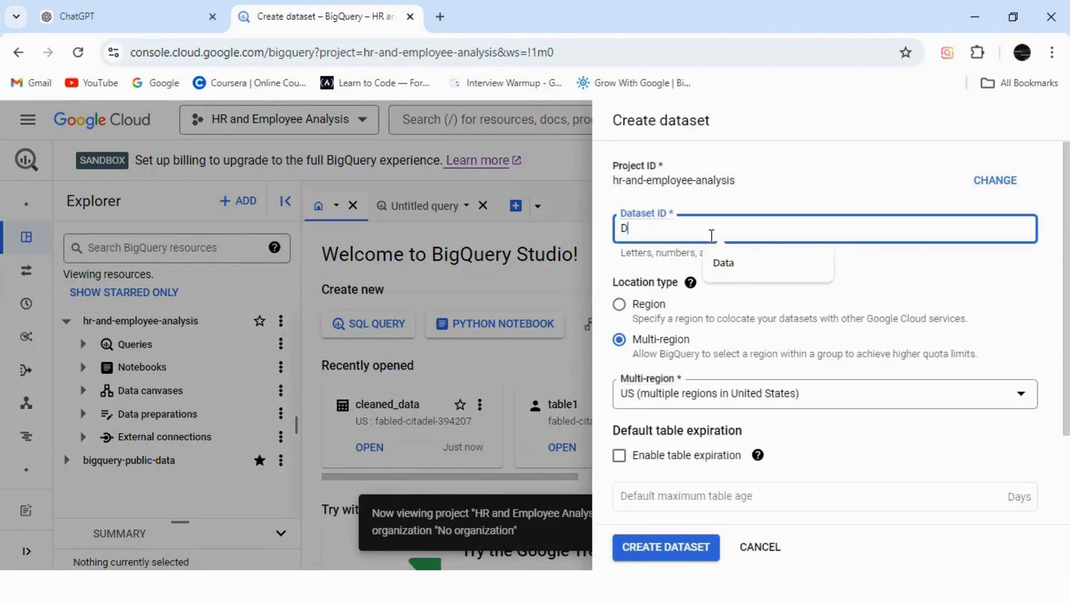
{"action": "type", "text": "Data"}
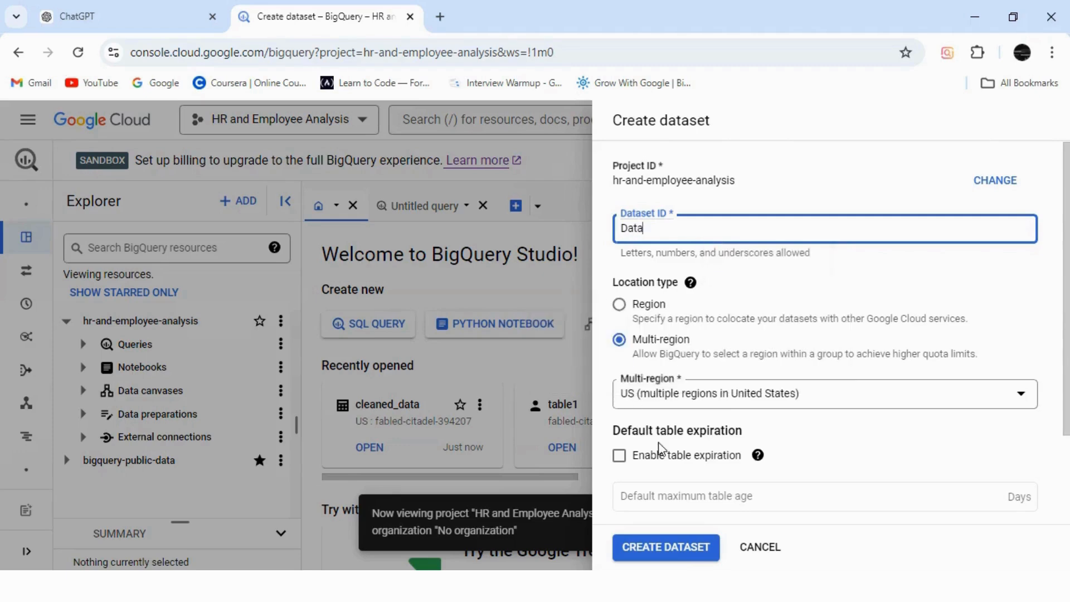
{"action": "left_click", "coordinate": [688, 553]}
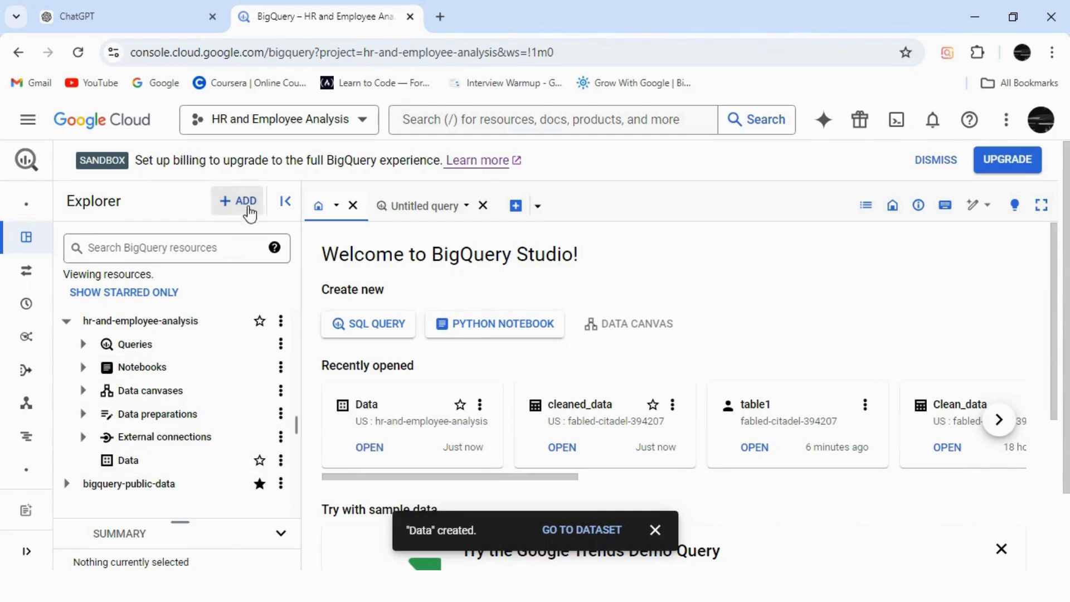
Step: Start a new table from a local file and choose EducationLevel.csv from Desktop > Youtube Projects > Big Query & Looker studio > HR Analytics > HR analytics Employee Datset
{"action": "left_click", "coordinate": [245, 206]}
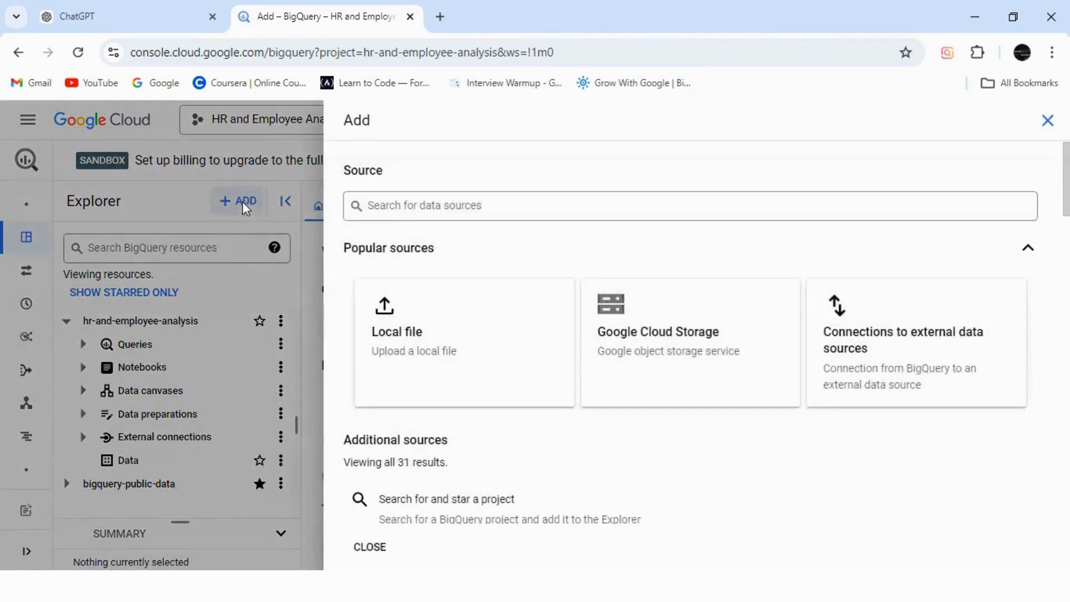
{"action": "left_click", "coordinate": [464, 352]}
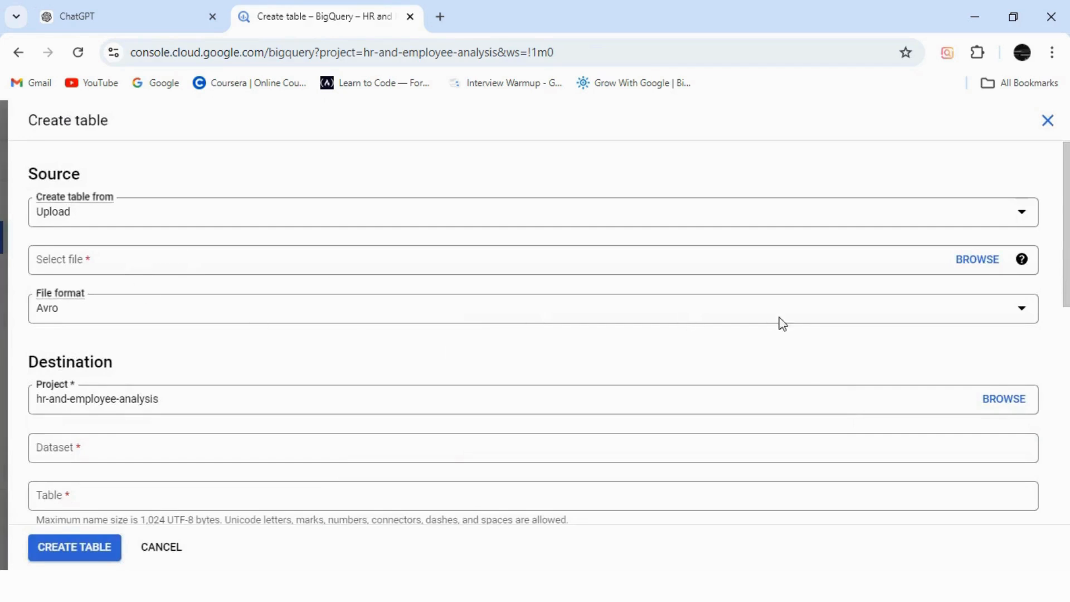
{"action": "left_click", "coordinate": [989, 268]}
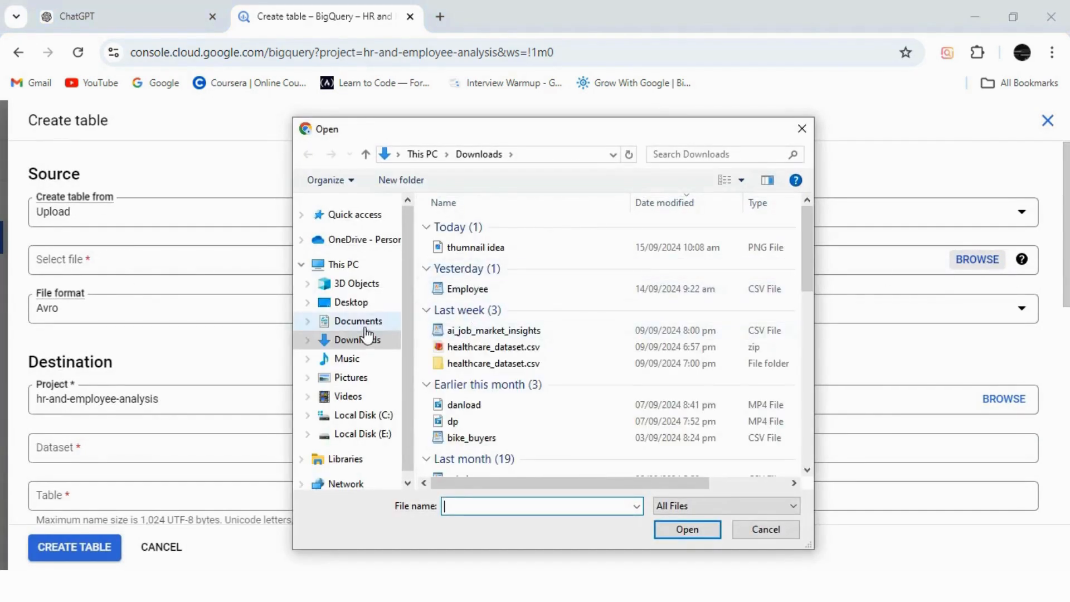
{"action": "left_click", "coordinate": [356, 304]}
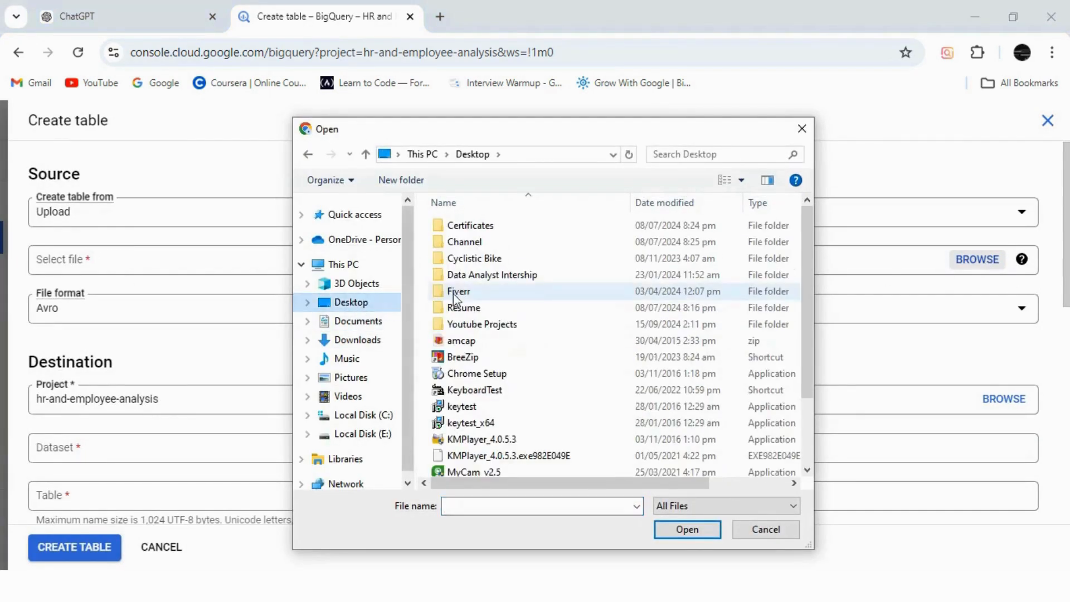
{"action": "double_click", "coordinate": [469, 326]}
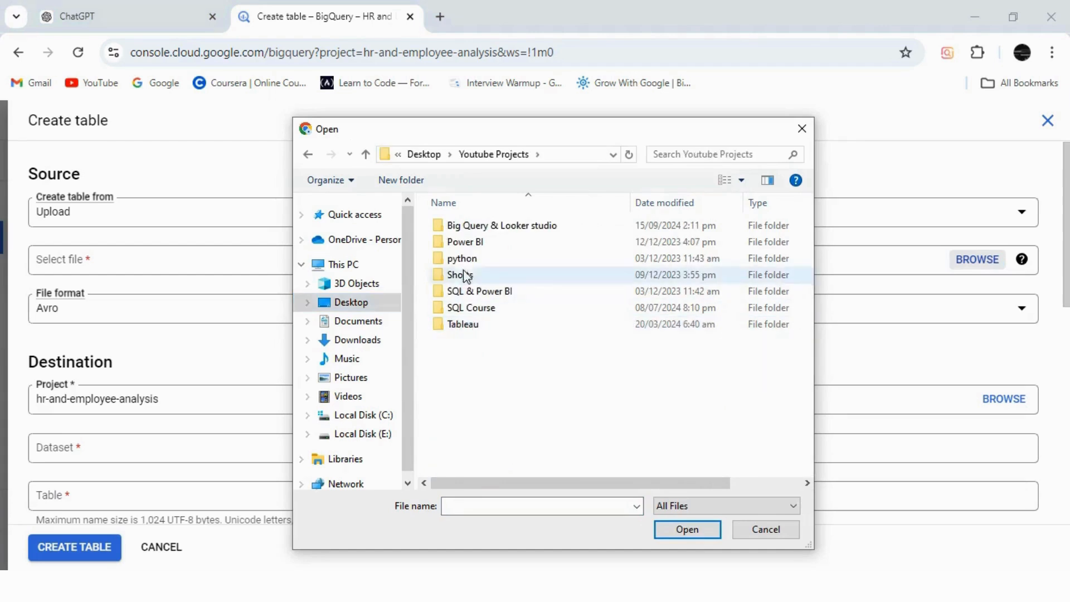
{"action": "double_click", "coordinate": [466, 227]}
{"action": "double_click", "coordinate": [467, 228]}
{"action": "left_click", "coordinate": [467, 228]}
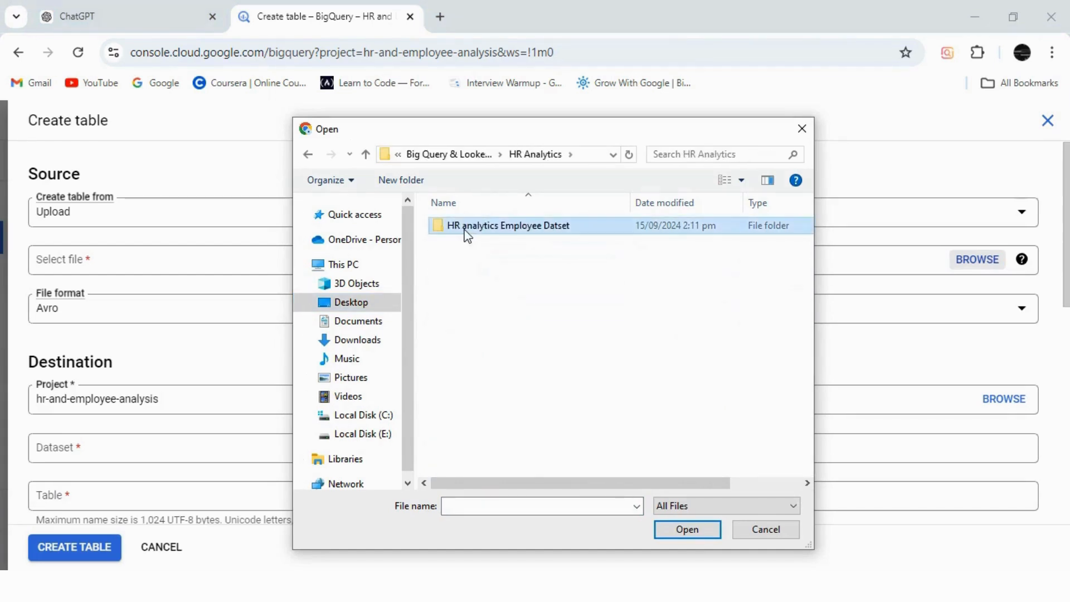
{"action": "double_click", "coordinate": [466, 229]}
{"action": "left_click", "coordinate": [466, 228]}
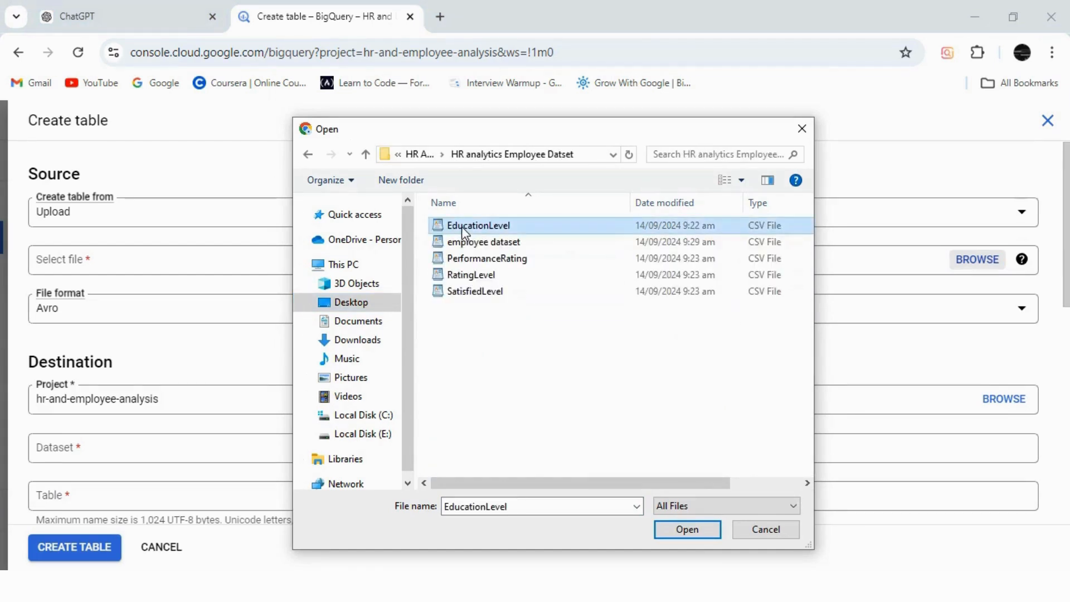
{"action": "left_click", "coordinate": [461, 226]}
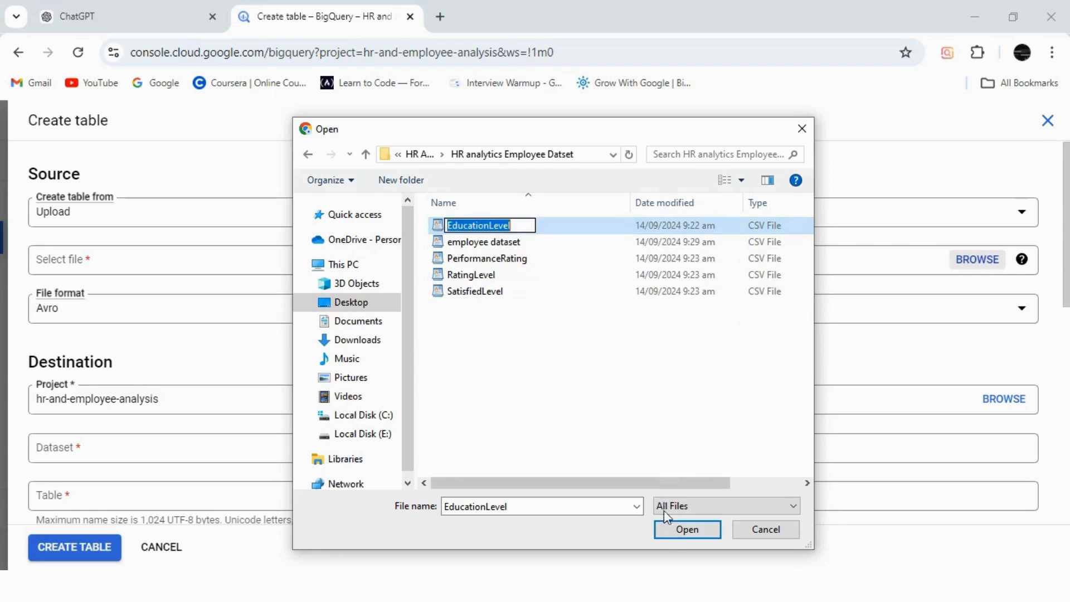
{"action": "left_click", "coordinate": [675, 535]}
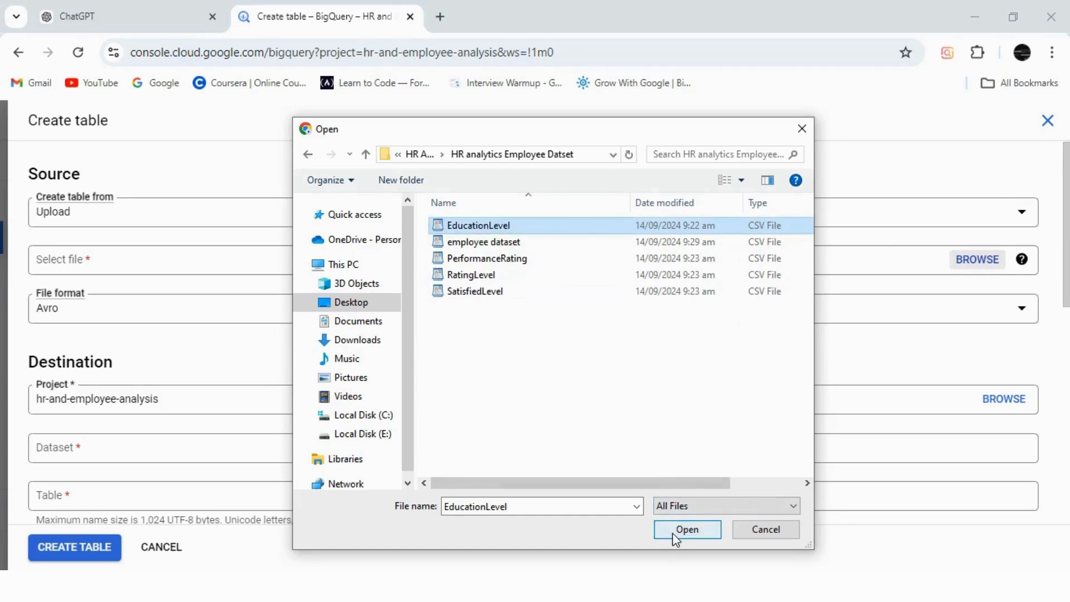
{"action": "left_click", "coordinate": [675, 530]}
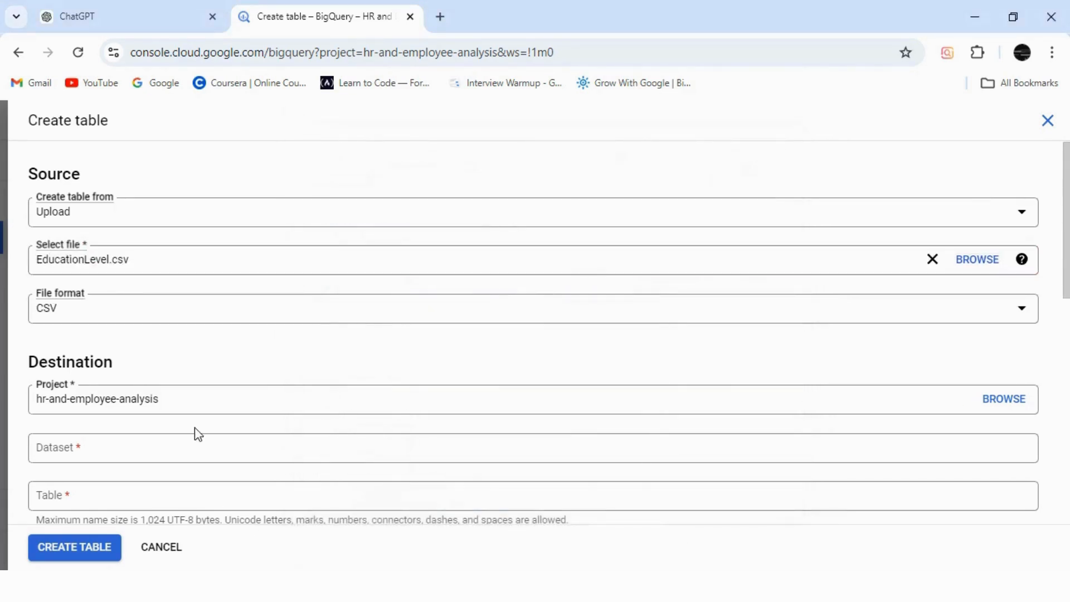
Step: Create the table as EducationLevel in the Data dataset with schema auto-detection enabled
{"action": "left_click", "coordinate": [108, 453]}
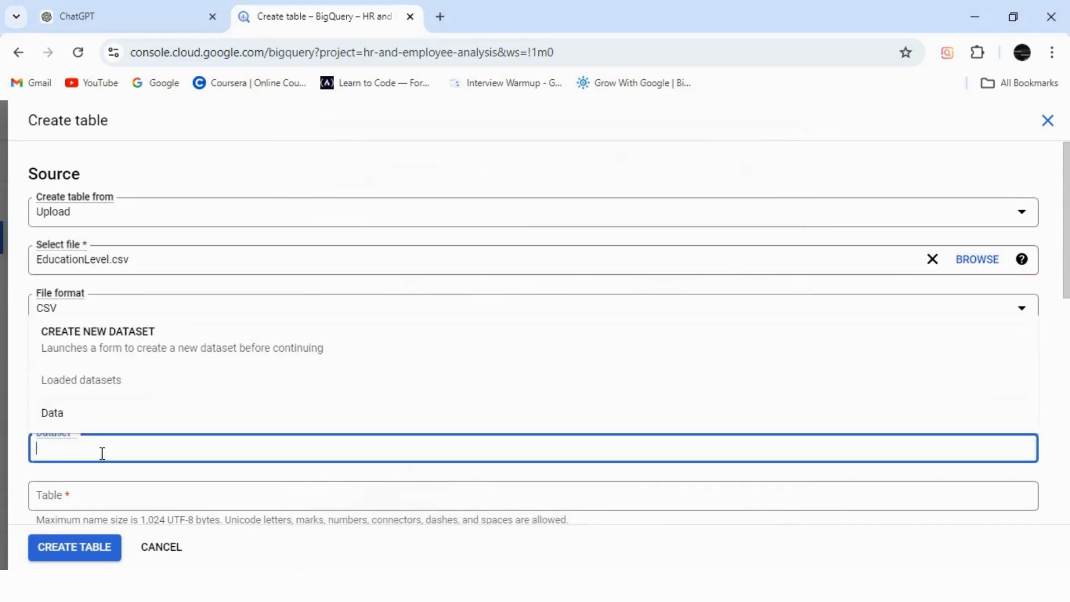
{"action": "left_click", "coordinate": [56, 426]}
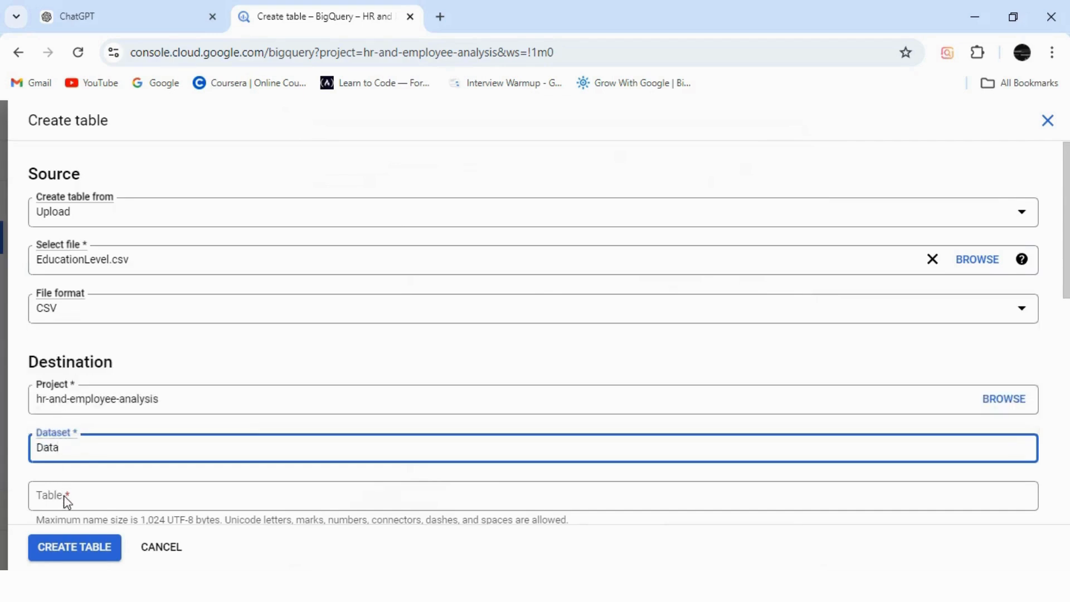
{"action": "left_click", "coordinate": [66, 497]}
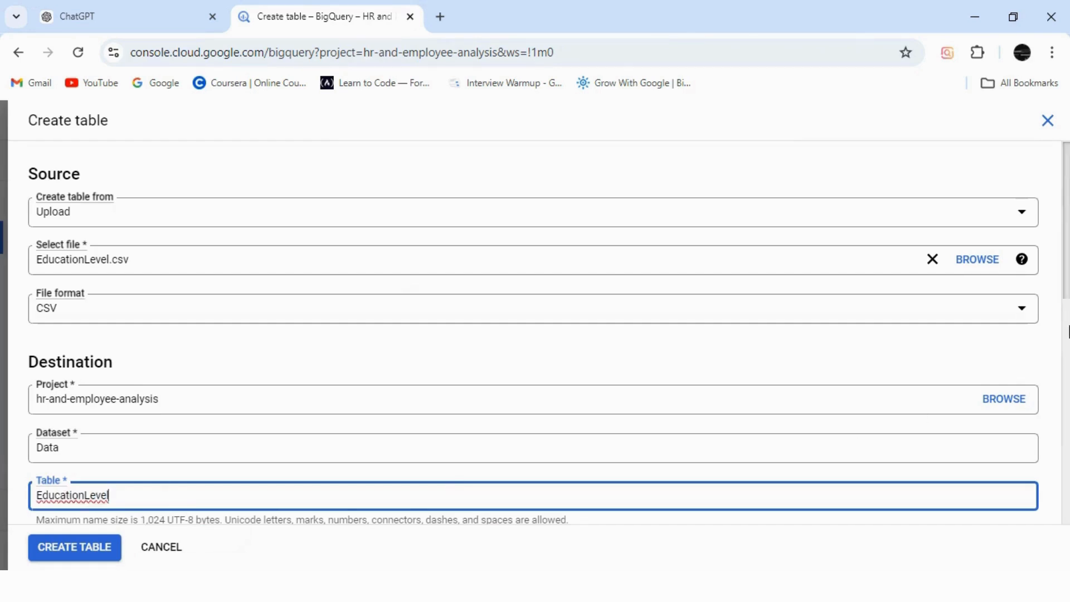
{"action": "left_click_drag", "start_coordinate": [1065, 287], "coordinate": [1067, 398]}
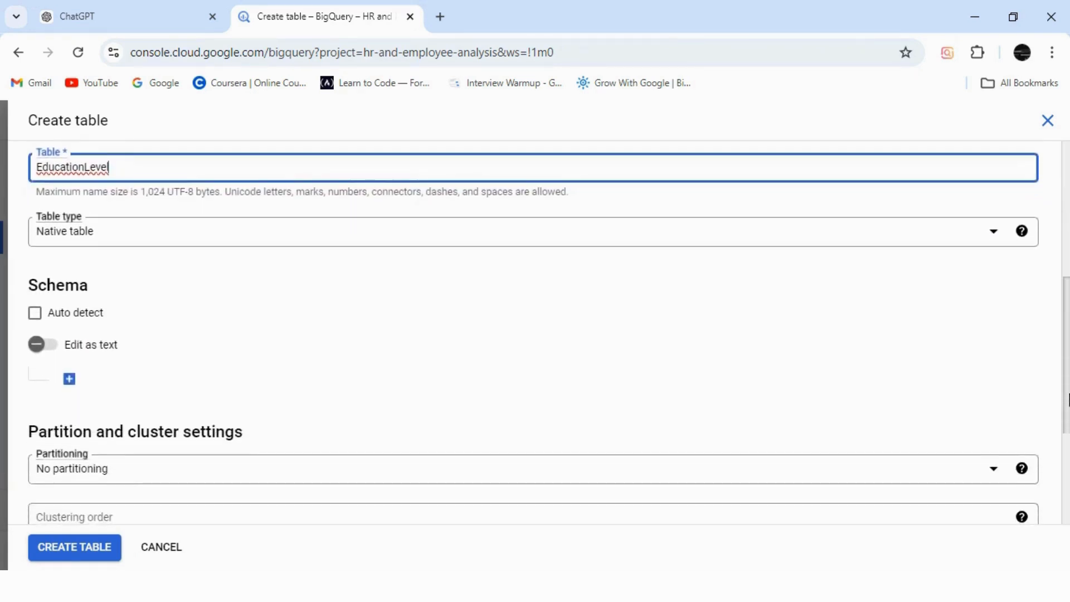
{"action": "left_click", "coordinate": [35, 313]}
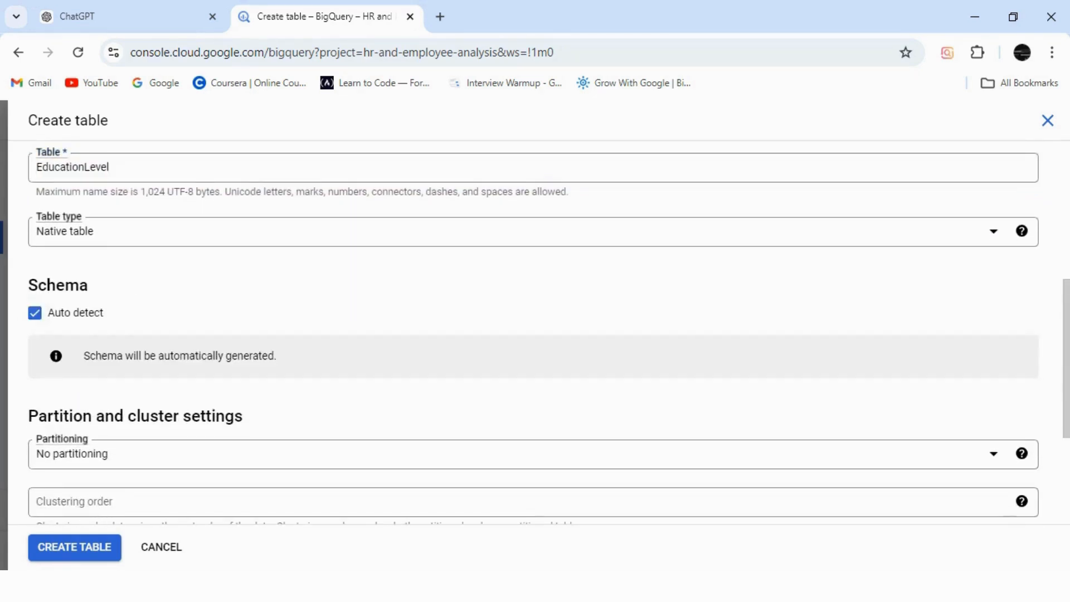
{"action": "left_click", "coordinate": [88, 559]}
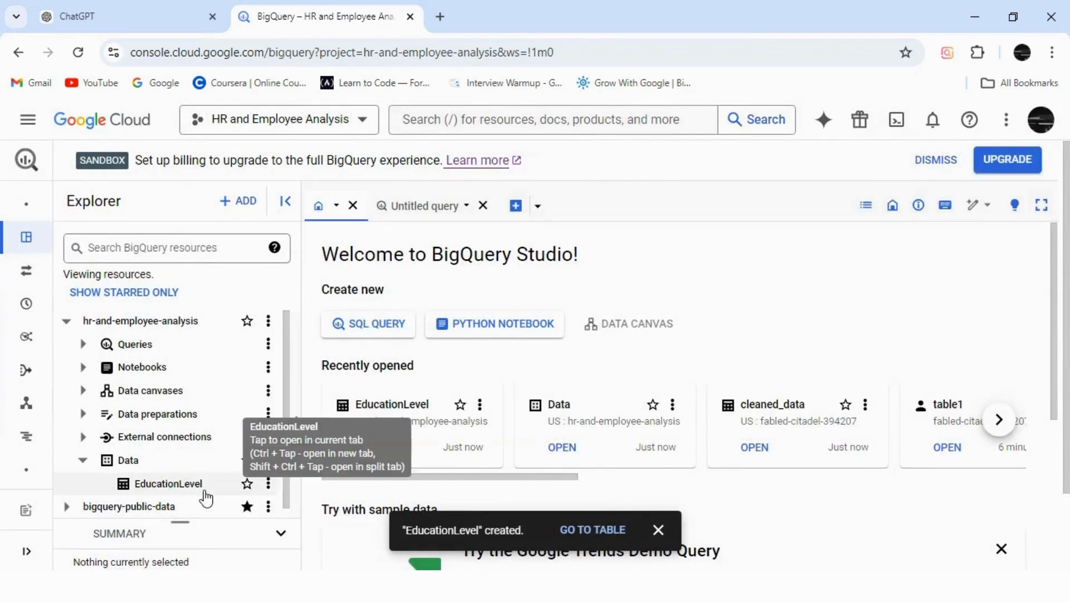
Step: Start a new table from a local file and choose employee dataset.csv from the HR analytics Employee Datset folder
{"action": "left_click", "coordinate": [251, 203]}
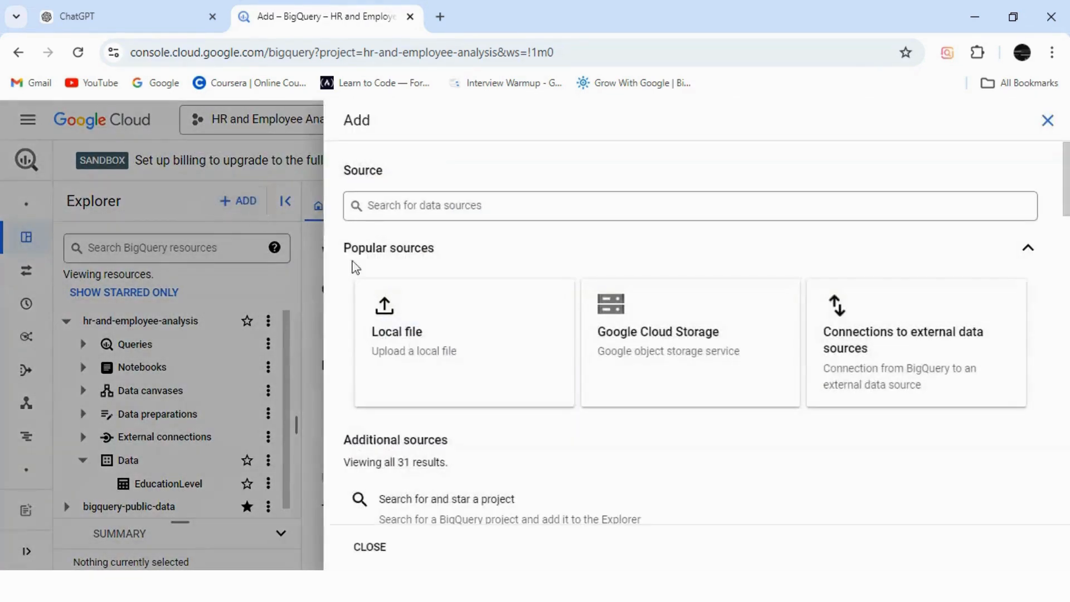
{"action": "left_click", "coordinate": [466, 347]}
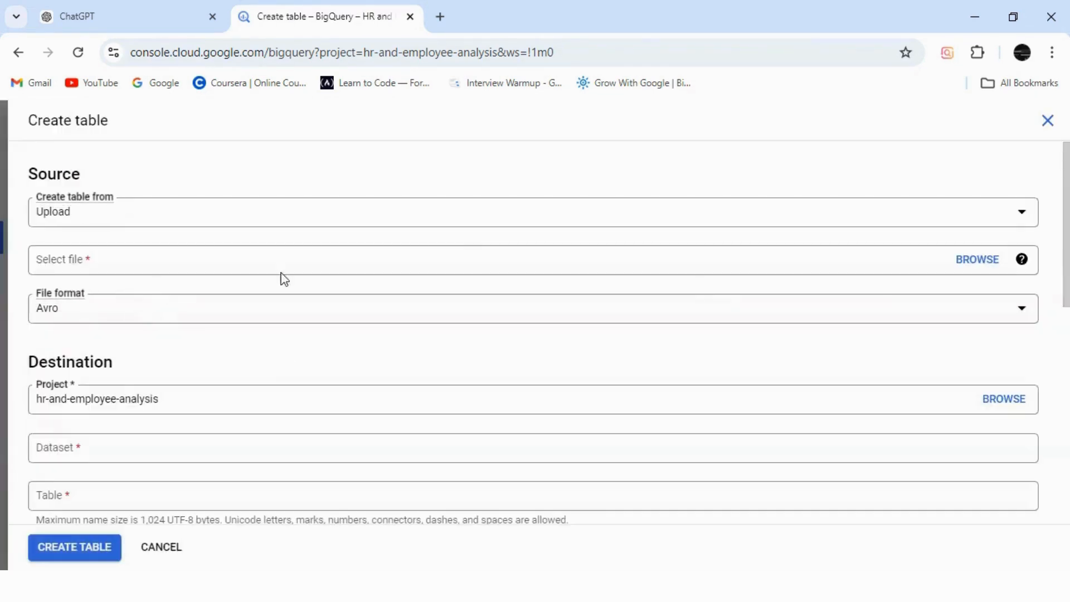
{"action": "left_click", "coordinate": [974, 261]}
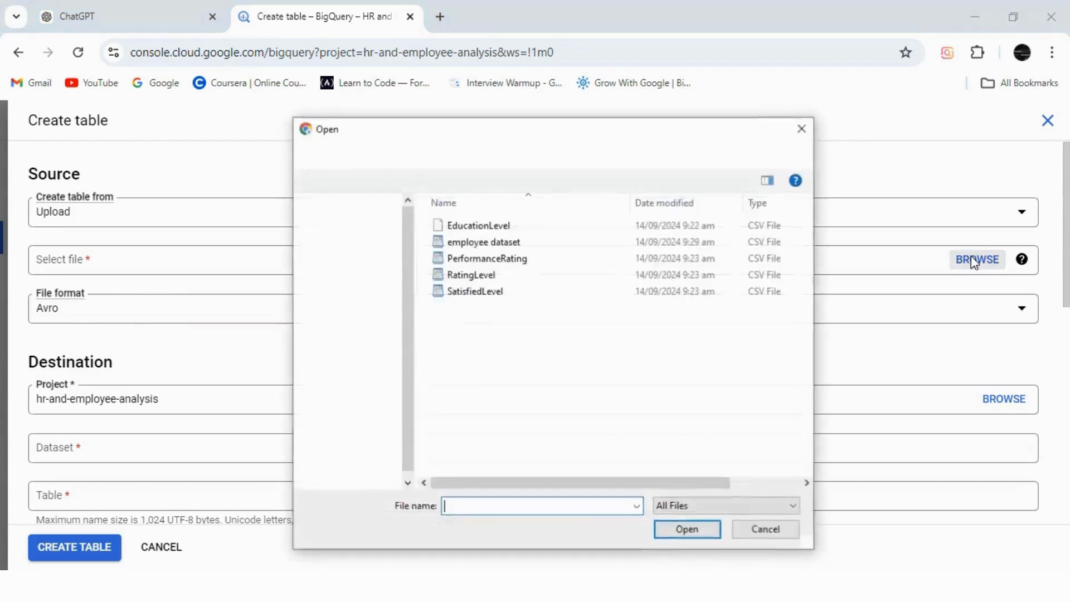
{"action": "left_click", "coordinate": [485, 241]}
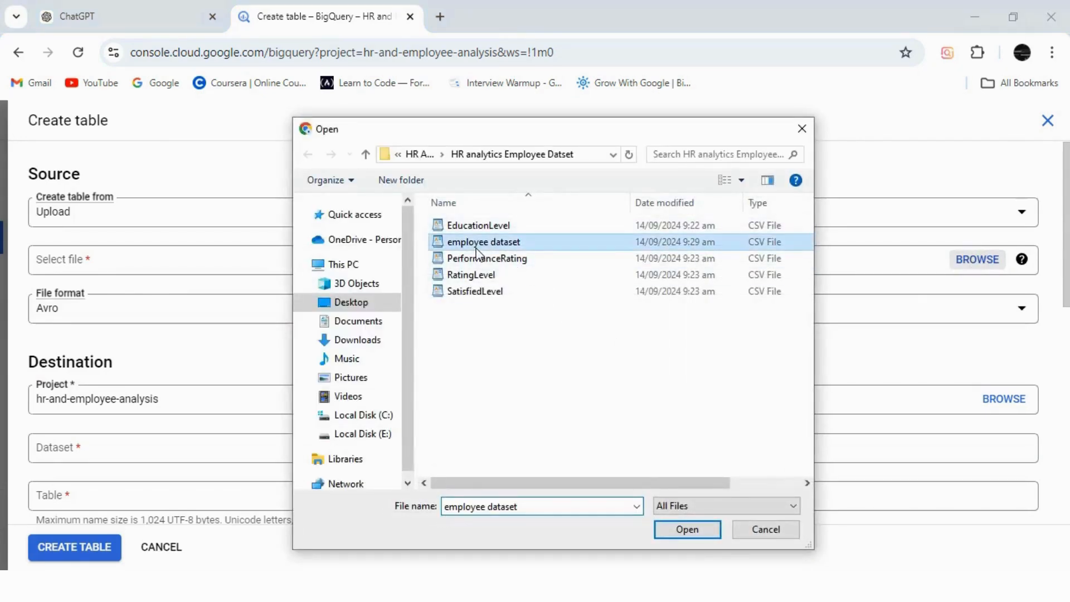
{"action": "left_click", "coordinate": [680, 532]}
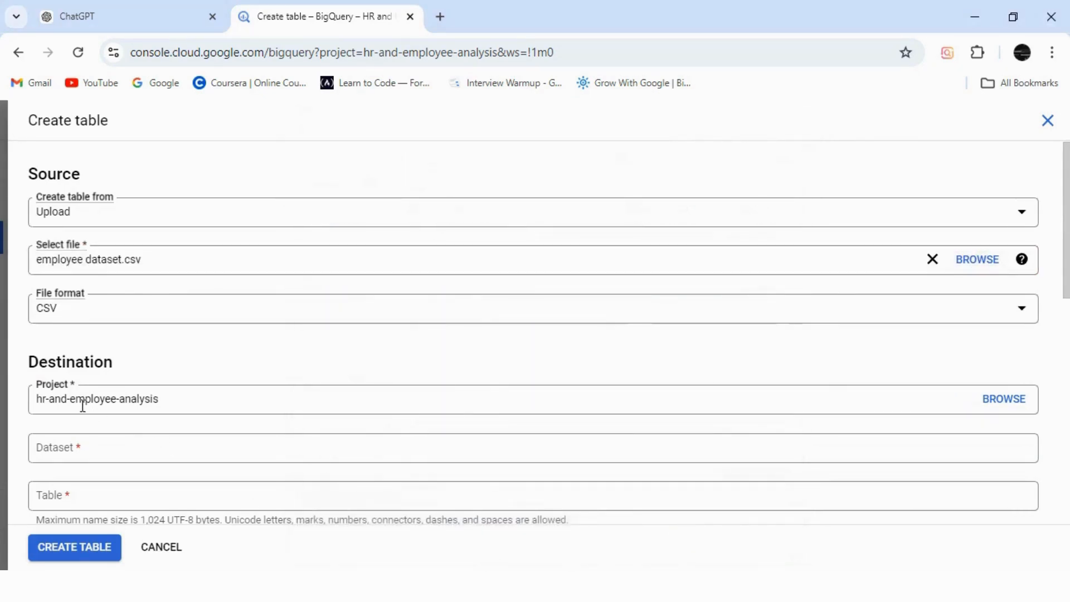
Step: Set the destination dataset to Data, name the table Employee, and try to create it without a schema
{"action": "left_click", "coordinate": [70, 449]}
{"action": "left_click", "coordinate": [54, 413]}
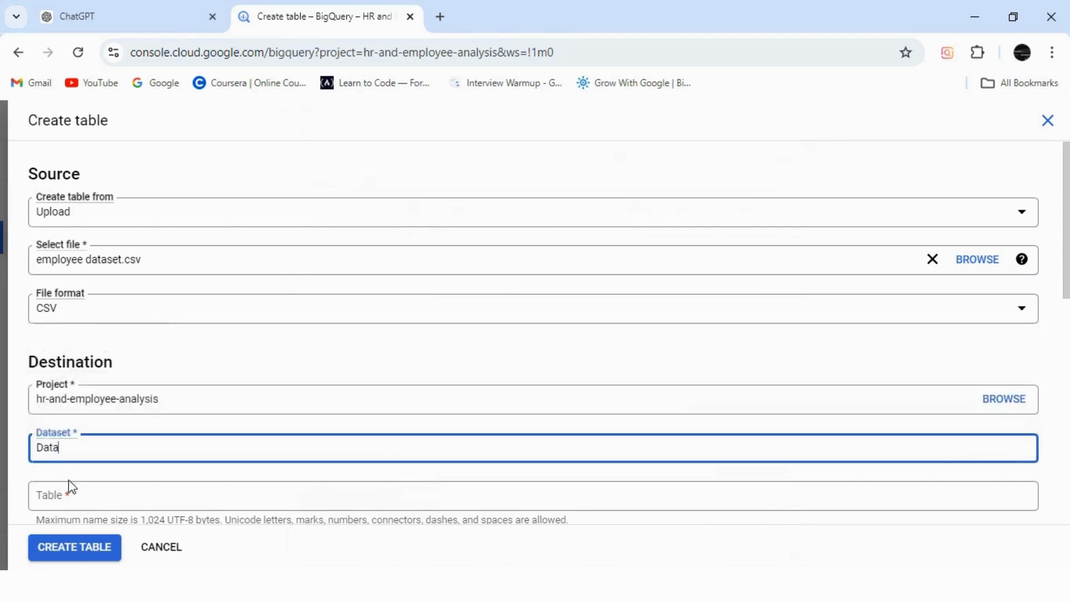
{"action": "left_click", "coordinate": [66, 501]}
{"action": "type", "text": "EmployeeData"}
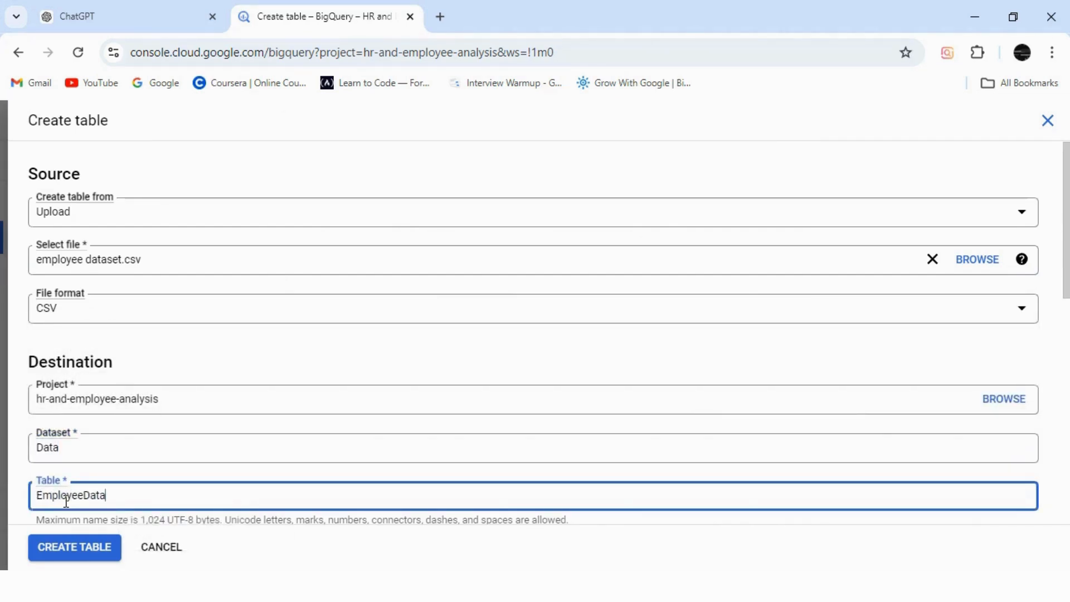
{"action": "type", "text": "se"}
{"action": "key", "text": "BackSpace"}
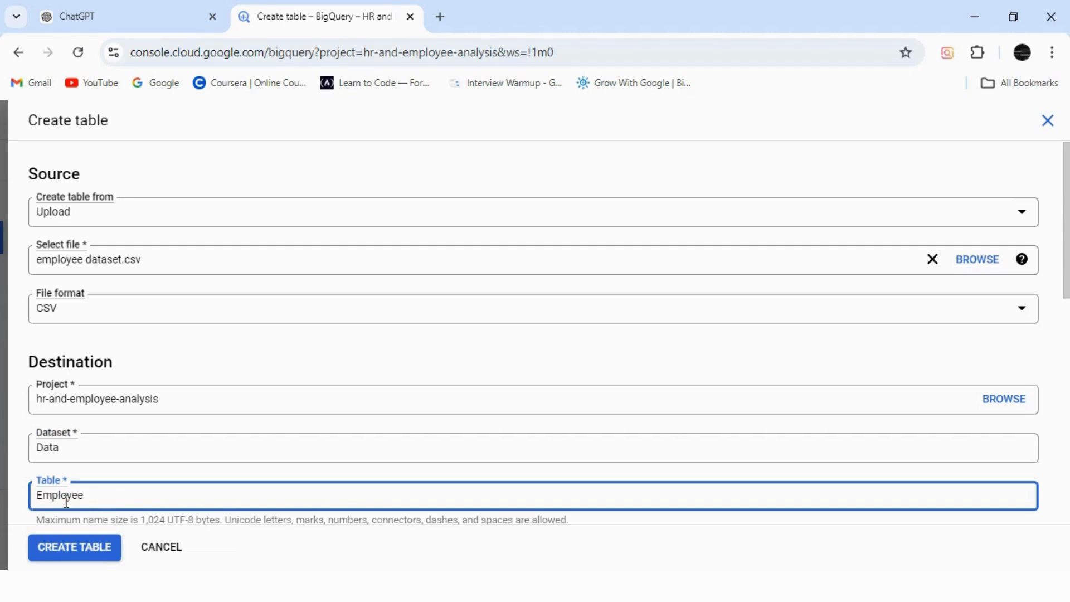
{"action": "left_click", "coordinate": [87, 556]}
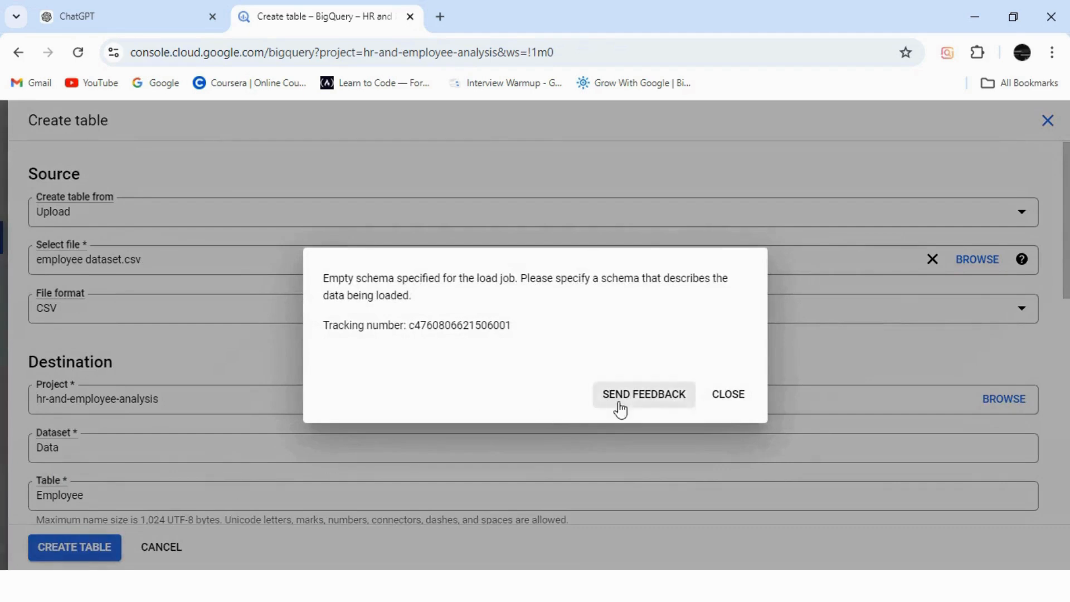
{"action": "left_click", "coordinate": [725, 397]}
Step: Enable schema auto-detection and create the Employee table
{"action": "scroll", "coordinate": [927, 383], "scroll_direction": "down", "scroll_amount": 5}
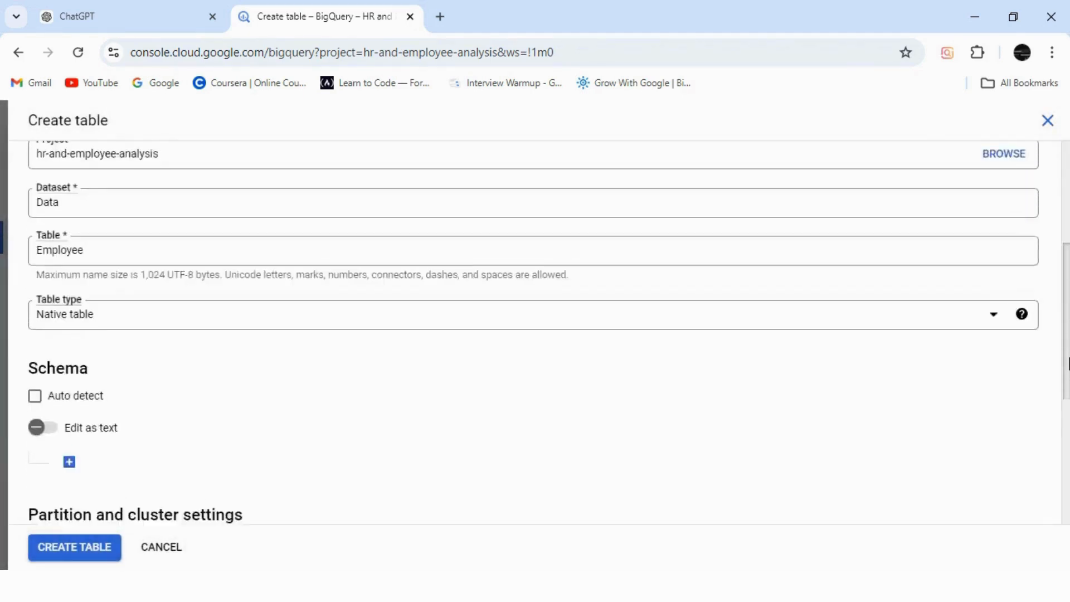
{"action": "left_click", "coordinate": [36, 336]}
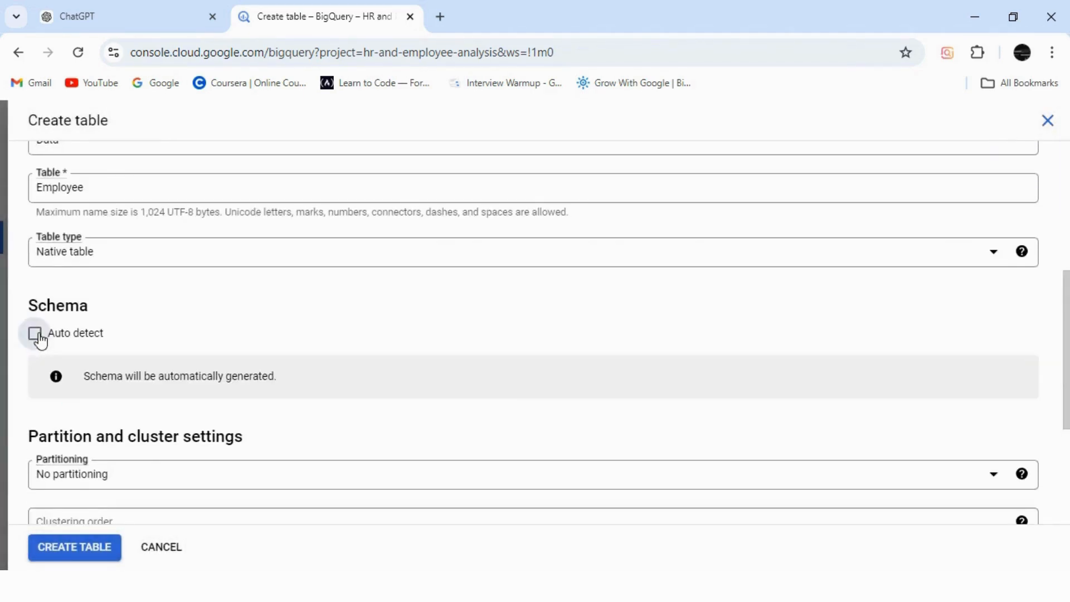
{"action": "left_click", "coordinate": [78, 549]}
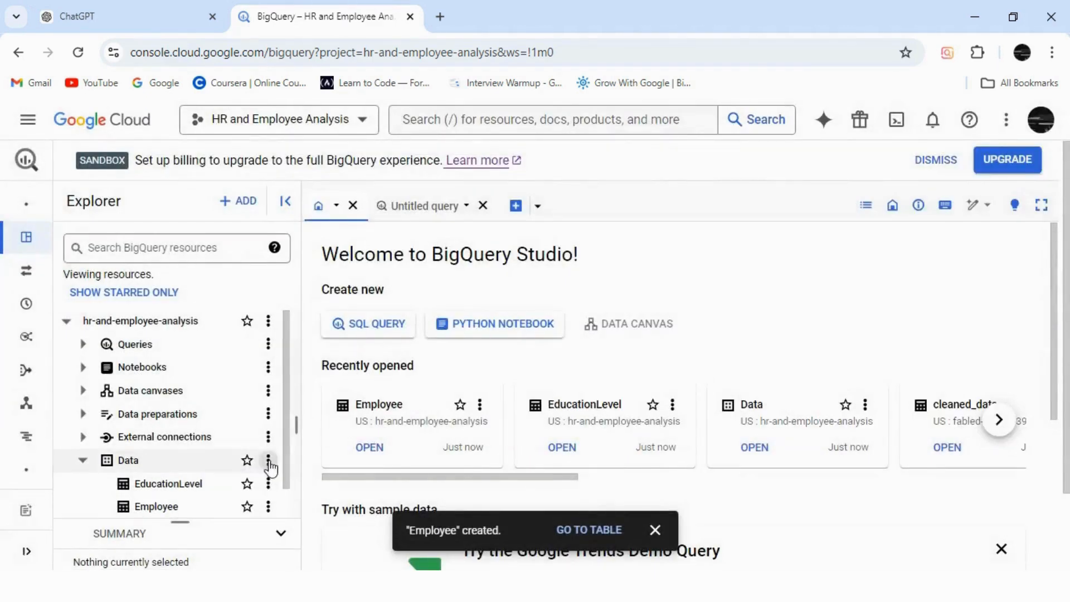
Step: Start a new table from a local file and choose PerformanceRating.csv from the HR analytics Employee Datset folder
{"action": "scroll", "coordinate": [282, 471], "scroll_direction": "down", "scroll_amount": 1}
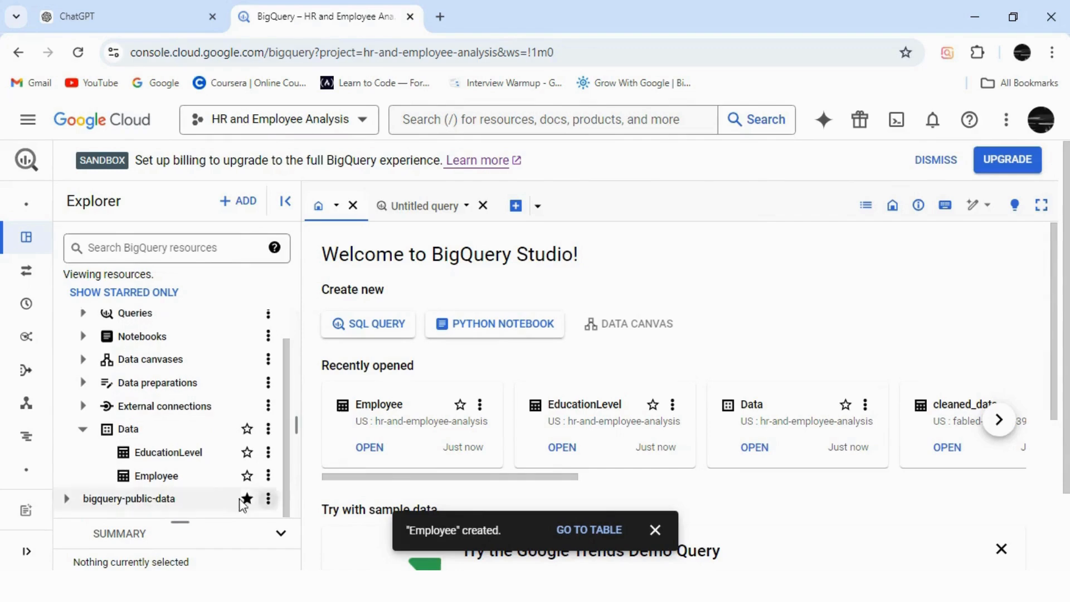
{"action": "left_click", "coordinate": [236, 208]}
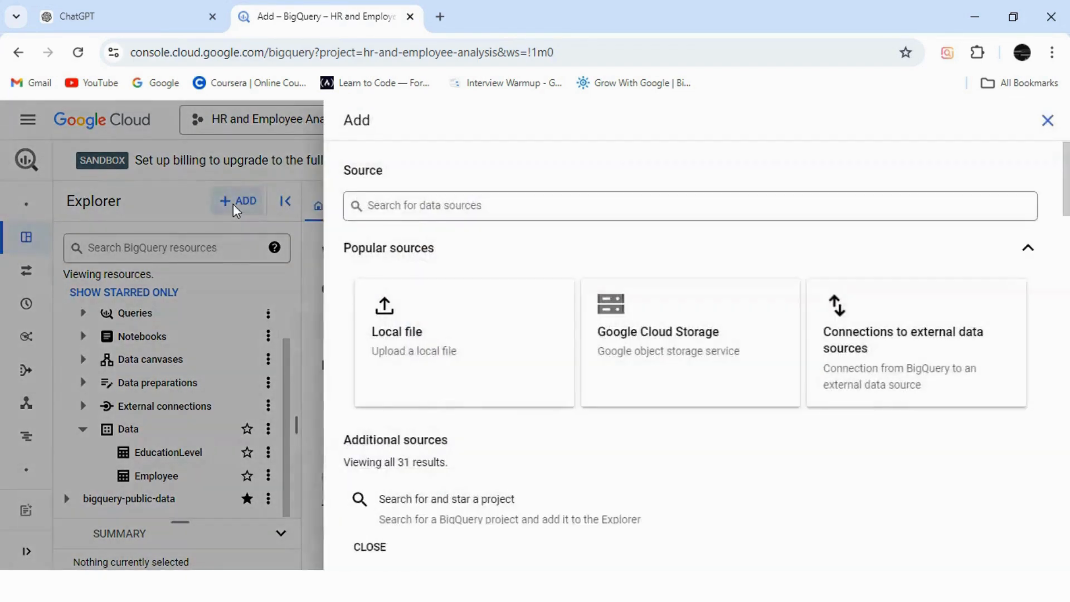
{"action": "left_click", "coordinate": [451, 336]}
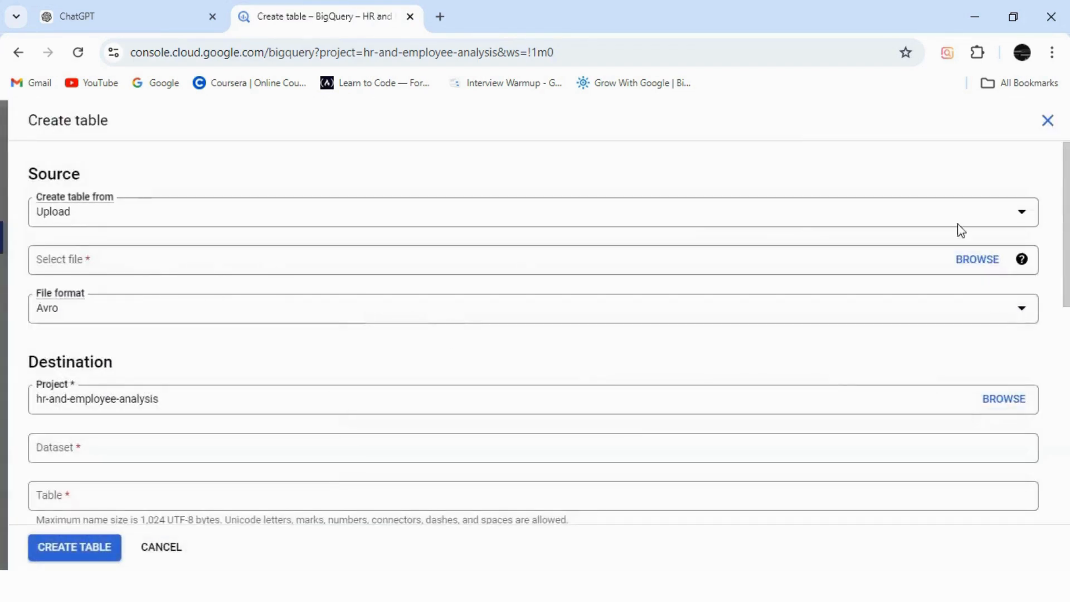
{"action": "left_click", "coordinate": [984, 262]}
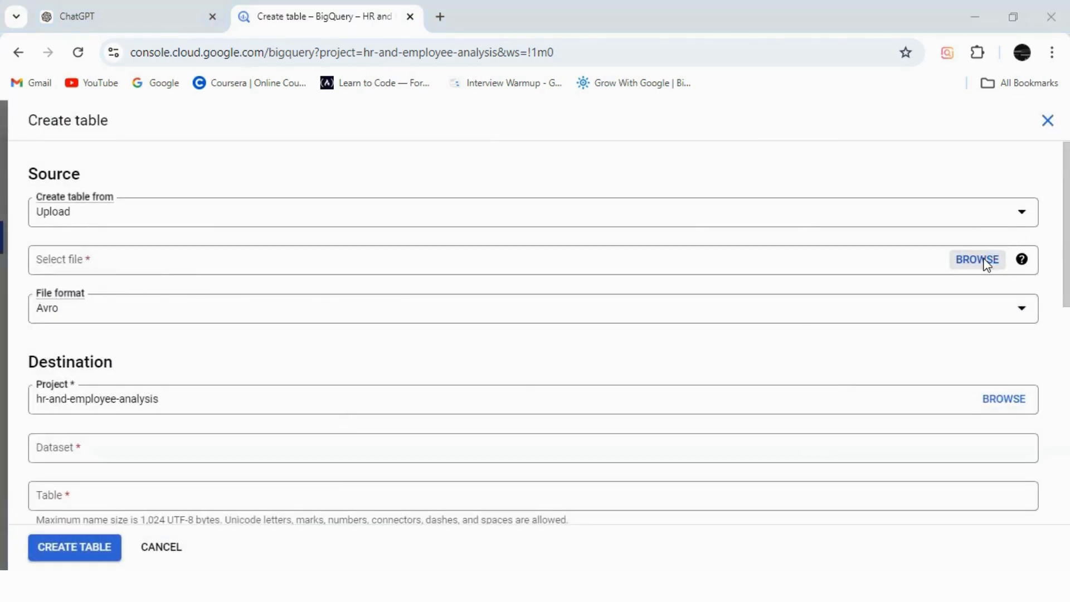
{"action": "left_click", "coordinate": [486, 259]}
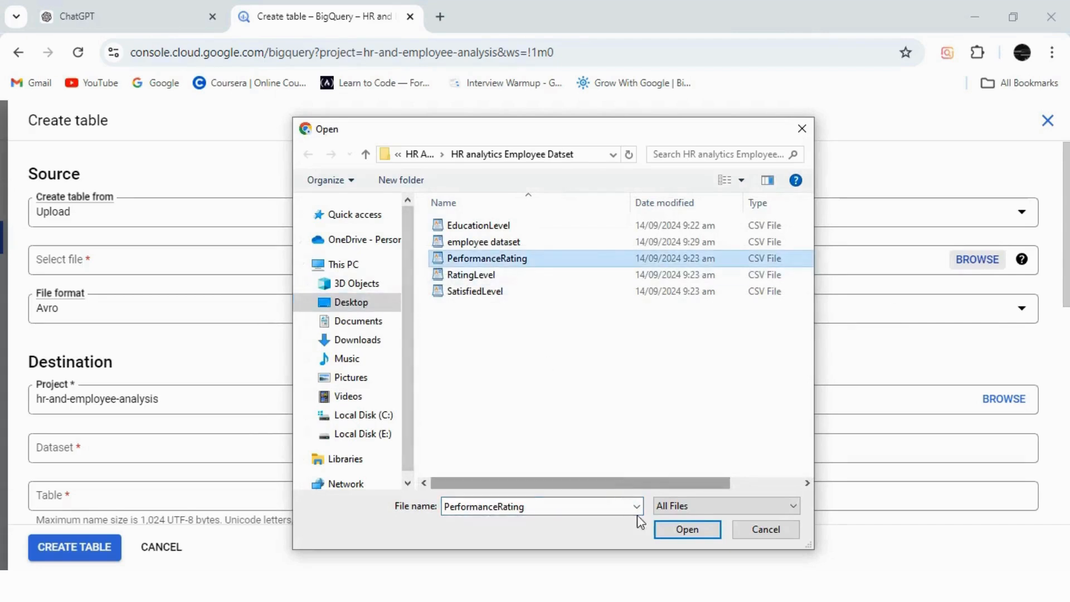
{"action": "left_click", "coordinate": [682, 529]}
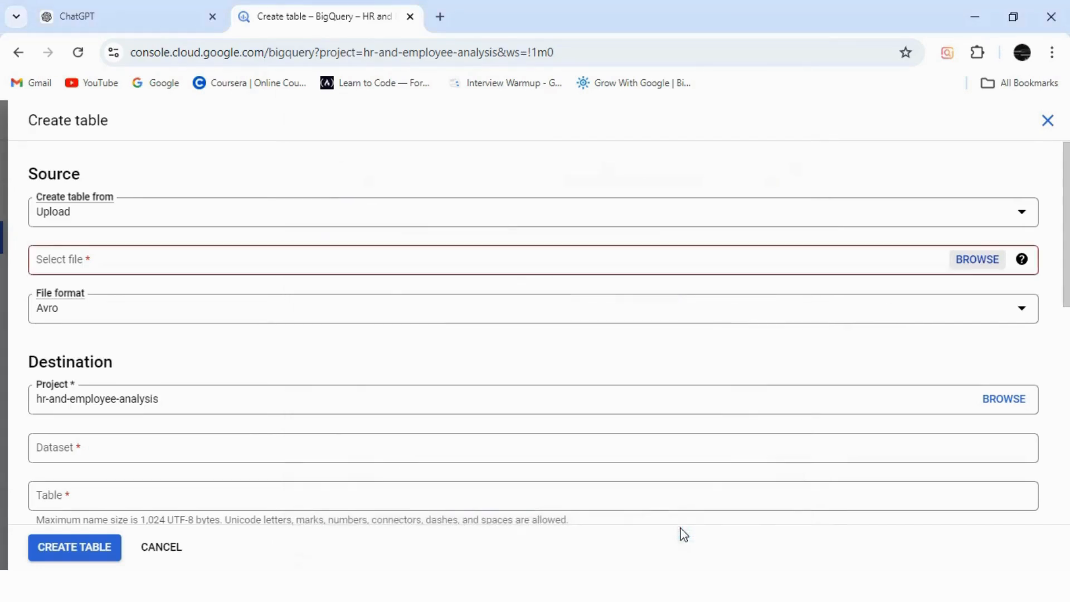
Step: Create the table as PerformanceRating in the Data dataset with schema auto-detection enabled
{"action": "left_click", "coordinate": [88, 451]}
{"action": "left_click", "coordinate": [54, 419]}
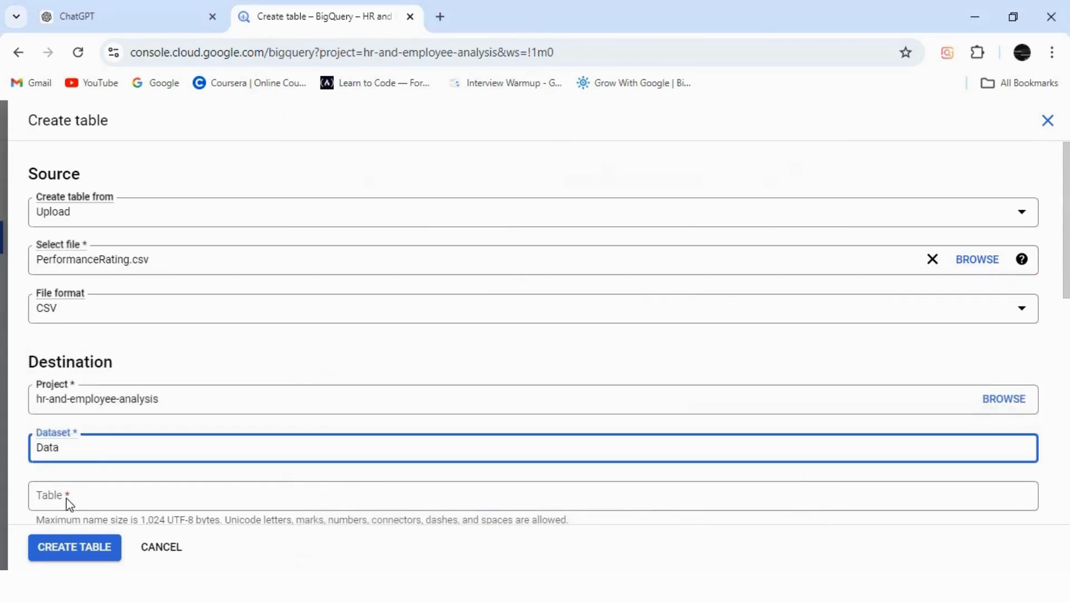
{"action": "left_click", "coordinate": [69, 503]}
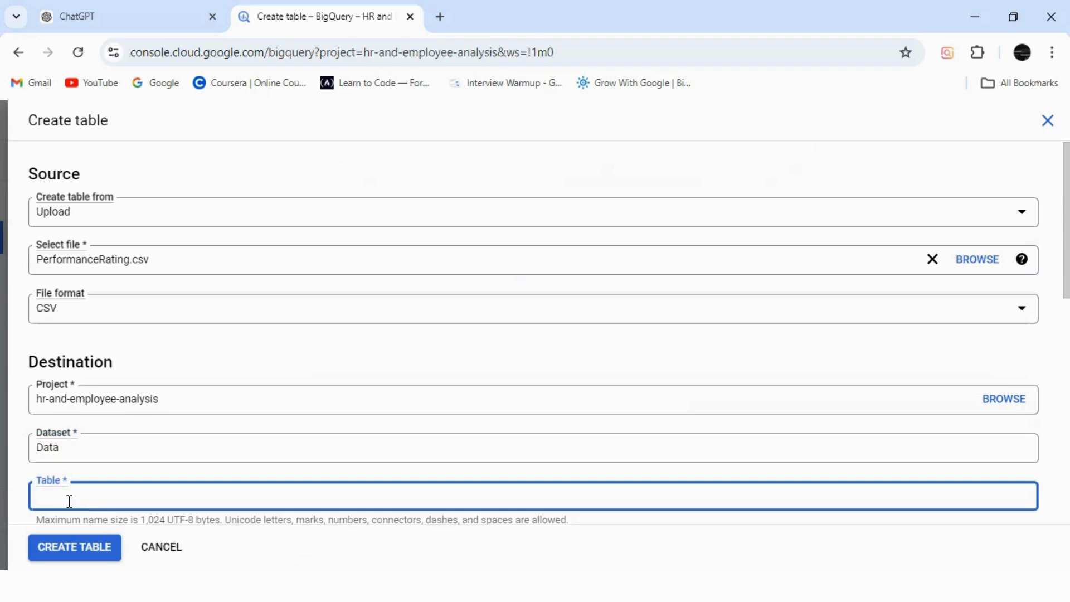
{"action": "type", "text": "Perform"}
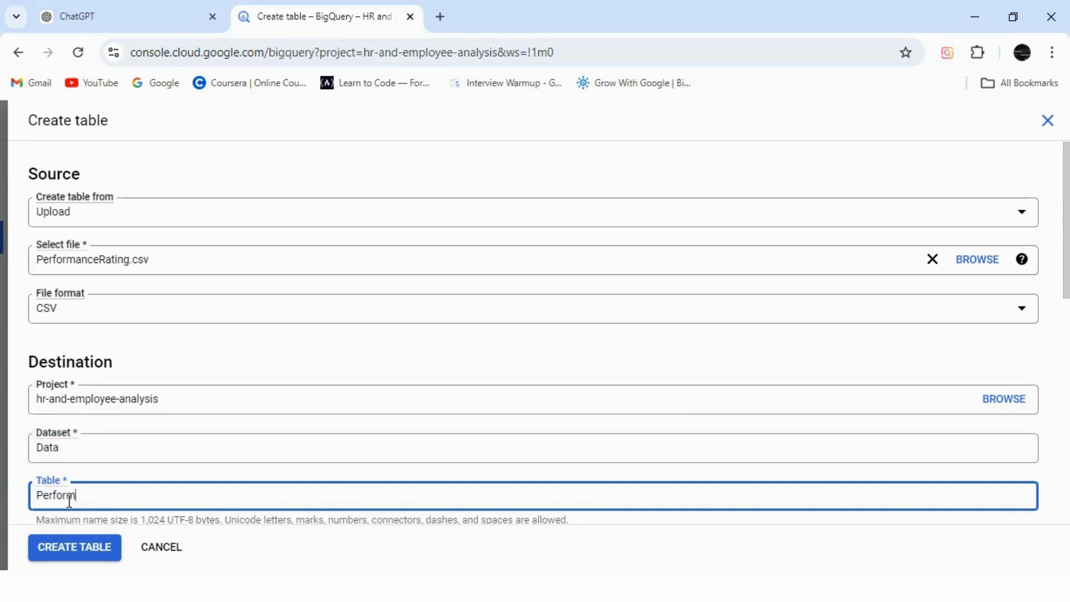
{"action": "type", "text": "anceRating"}
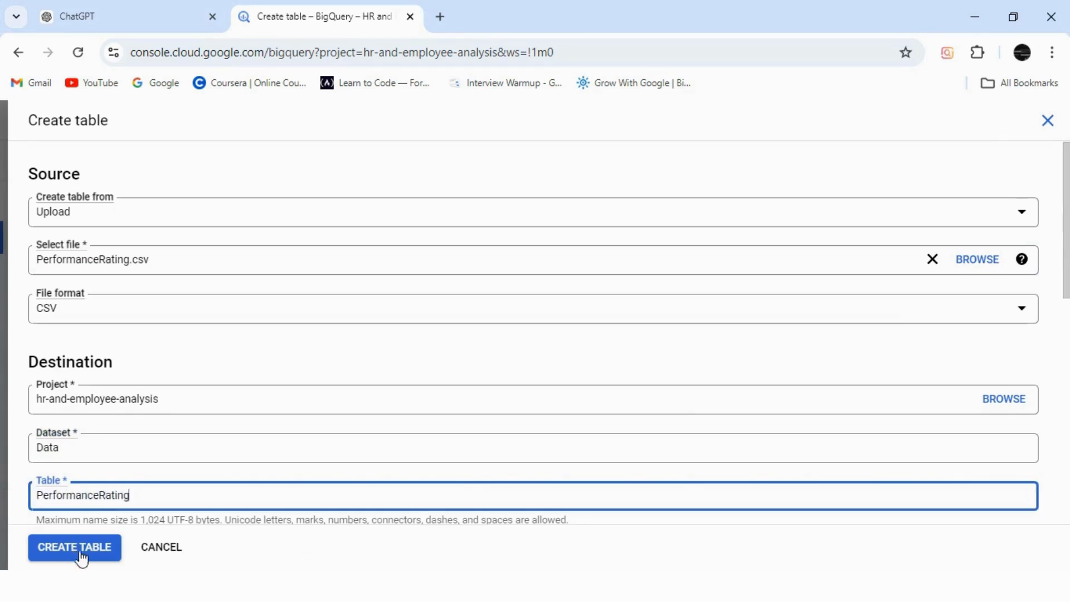
{"action": "scroll", "coordinate": [1066, 295], "scroll_direction": "down", "scroll_amount": 7}
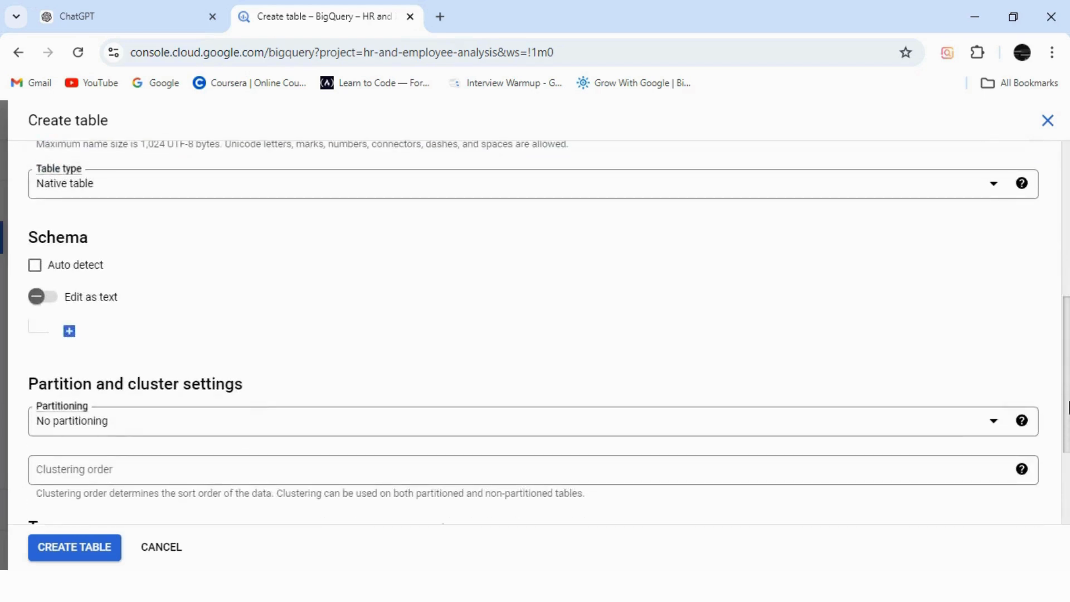
{"action": "left_click", "coordinate": [33, 267]}
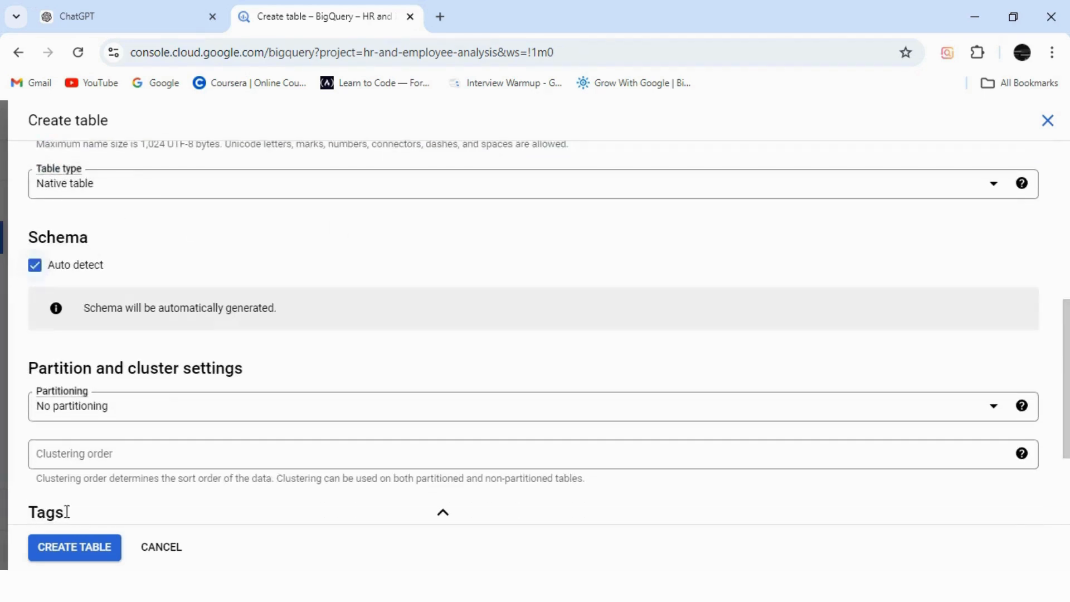
{"action": "left_click", "coordinate": [84, 549]}
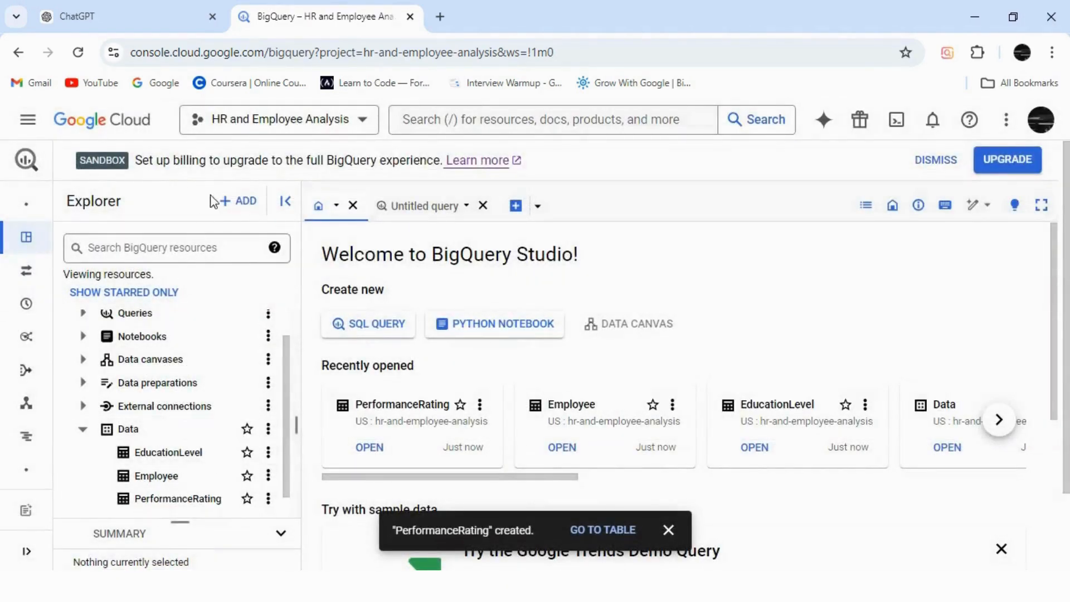
Step: Start a new table from a local file and choose RatingLevel.csv from the HR analytics Employee Datset folder
{"action": "left_click", "coordinate": [235, 200]}
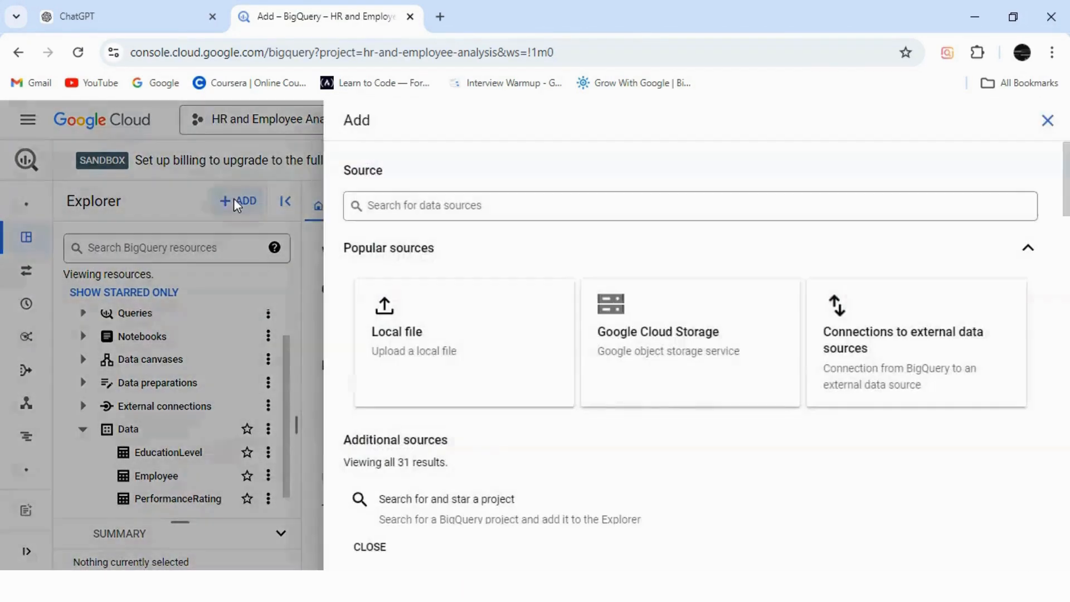
{"action": "left_click", "coordinate": [513, 345]}
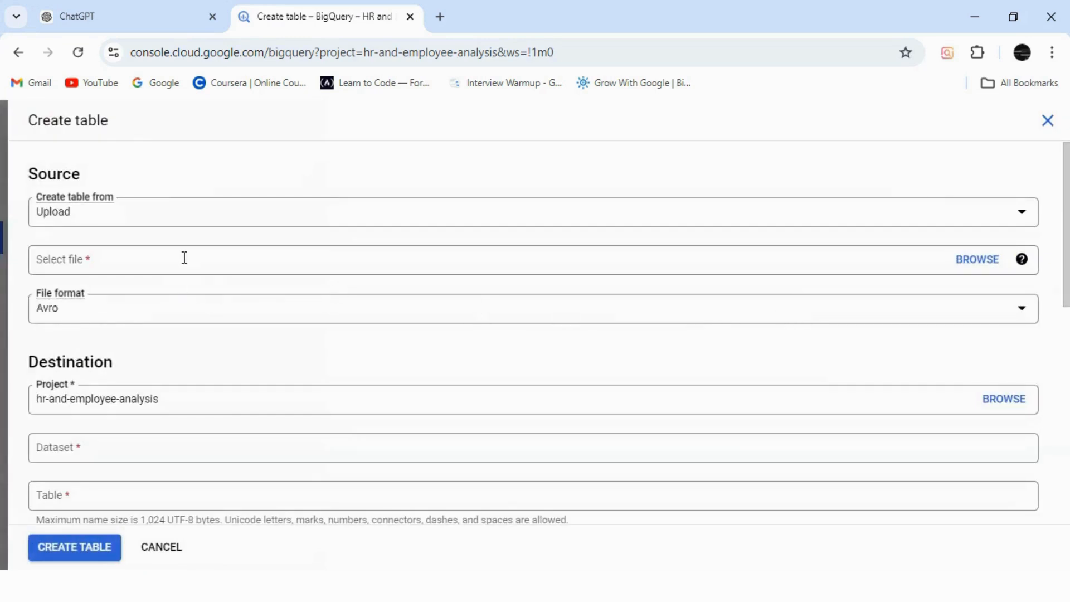
{"action": "left_click", "coordinate": [184, 257]}
{"action": "left_click", "coordinate": [977, 260]}
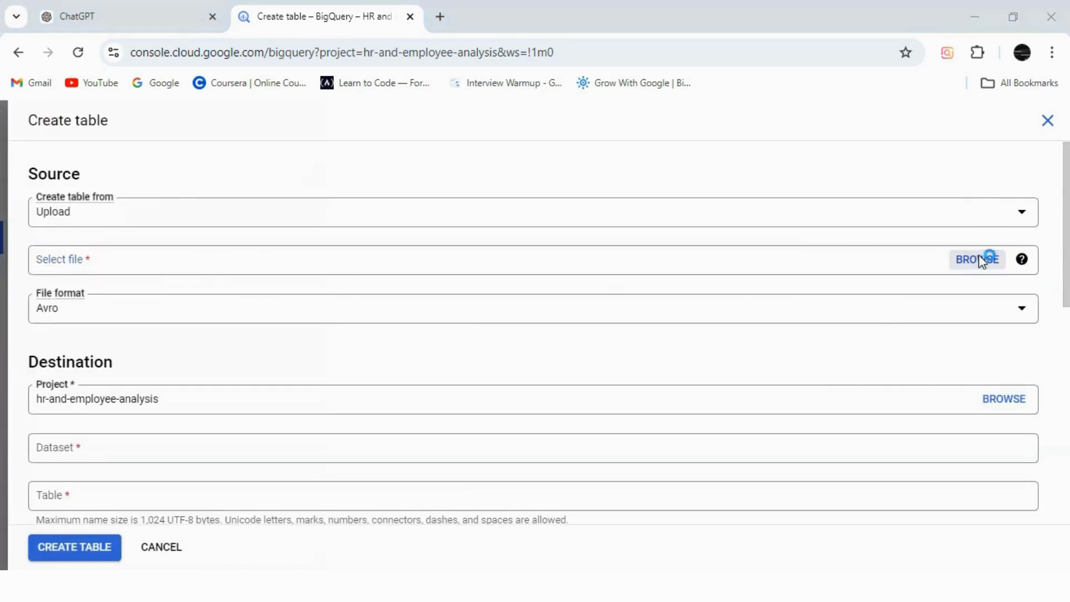
{"action": "left_click", "coordinate": [473, 276]}
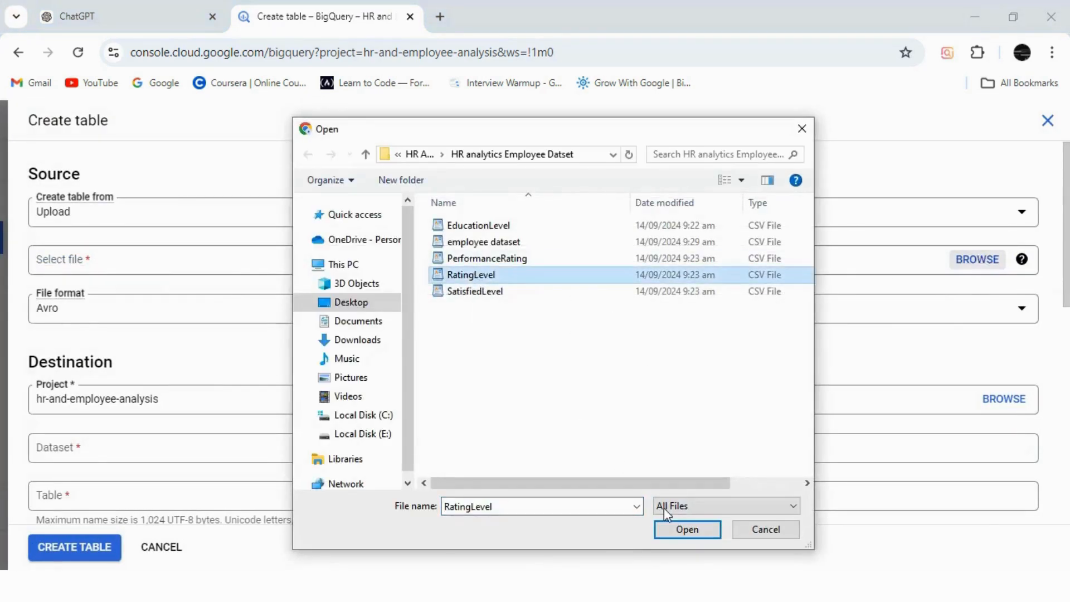
{"action": "left_click", "coordinate": [686, 529]}
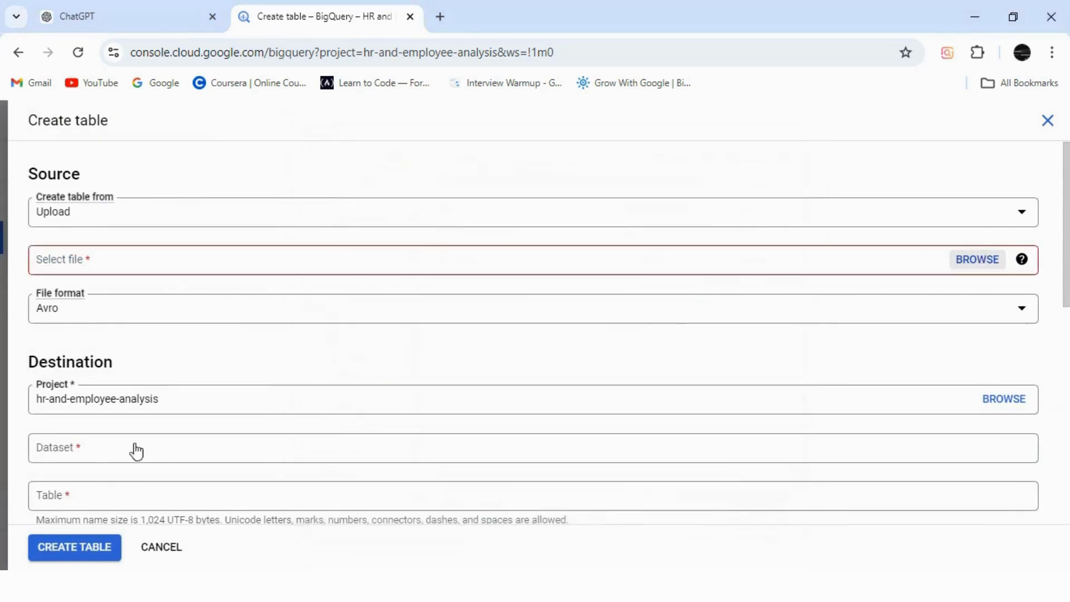
Step: Create the table as RatingLevel in the Data dataset with schema auto-detection enabled
{"action": "left_click", "coordinate": [102, 454]}
{"action": "left_click", "coordinate": [79, 415]}
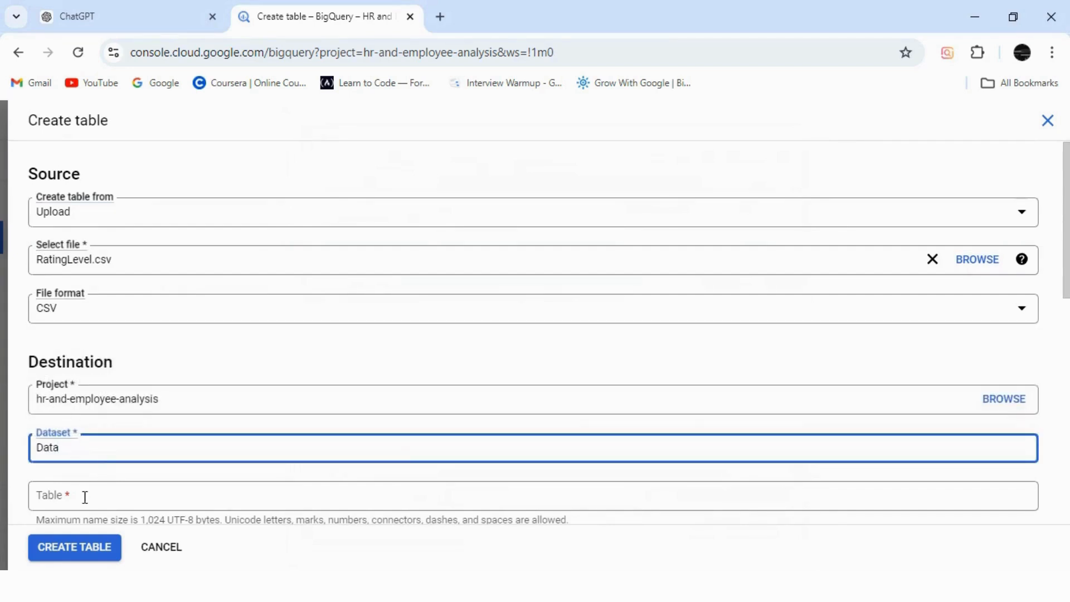
{"action": "left_click", "coordinate": [85, 497]}
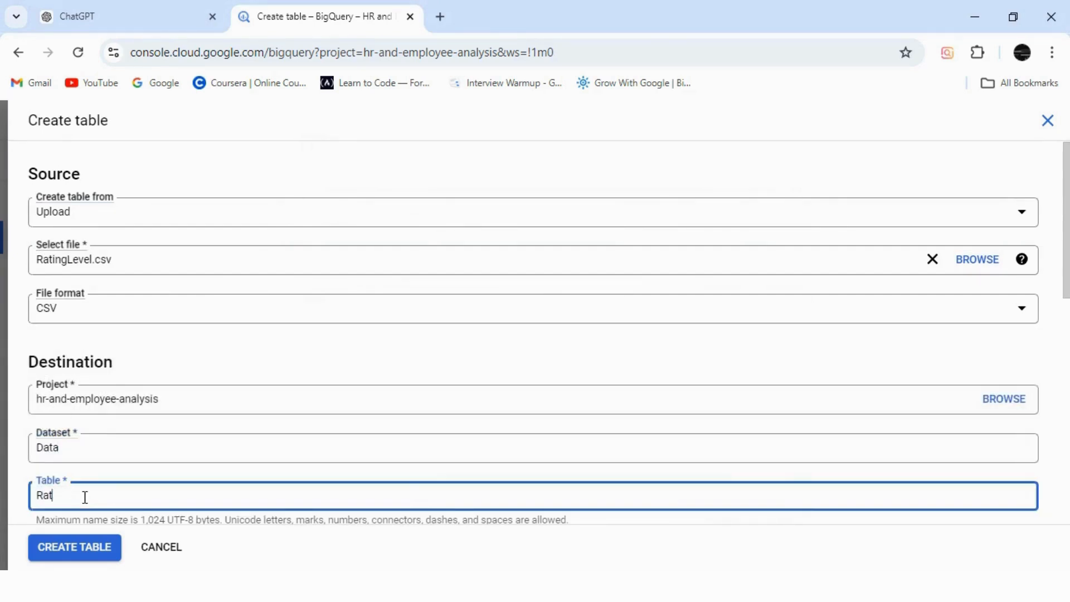
{"action": "type", "text": "RatingLevel"}
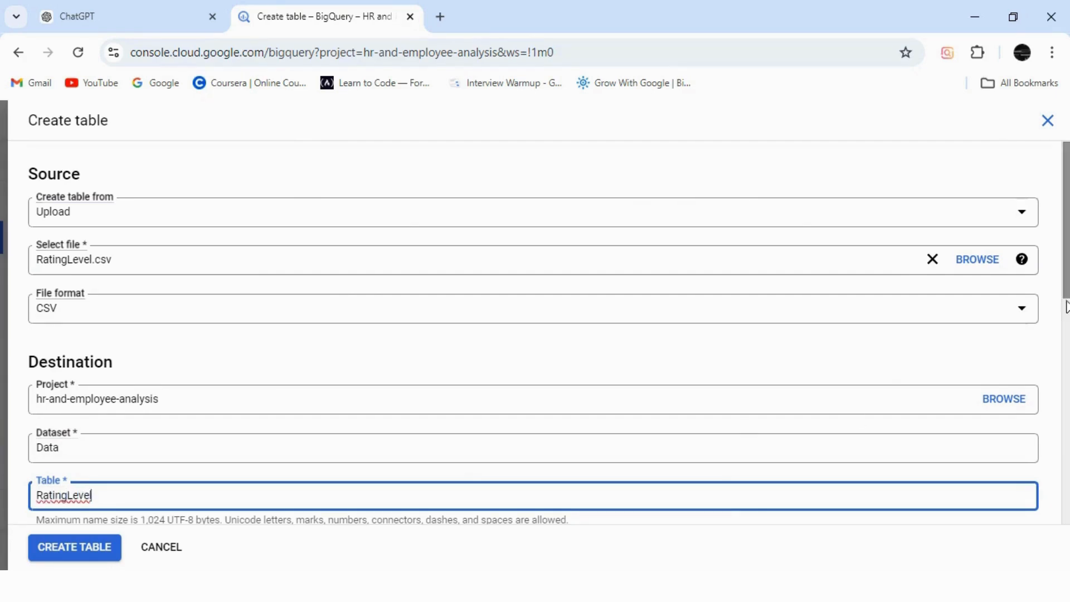
{"action": "scroll", "coordinate": [1067, 301], "scroll_direction": "down", "scroll_amount": 10}
{"action": "scroll", "coordinate": [735, 365], "scroll_direction": "up", "scroll_amount": 2}
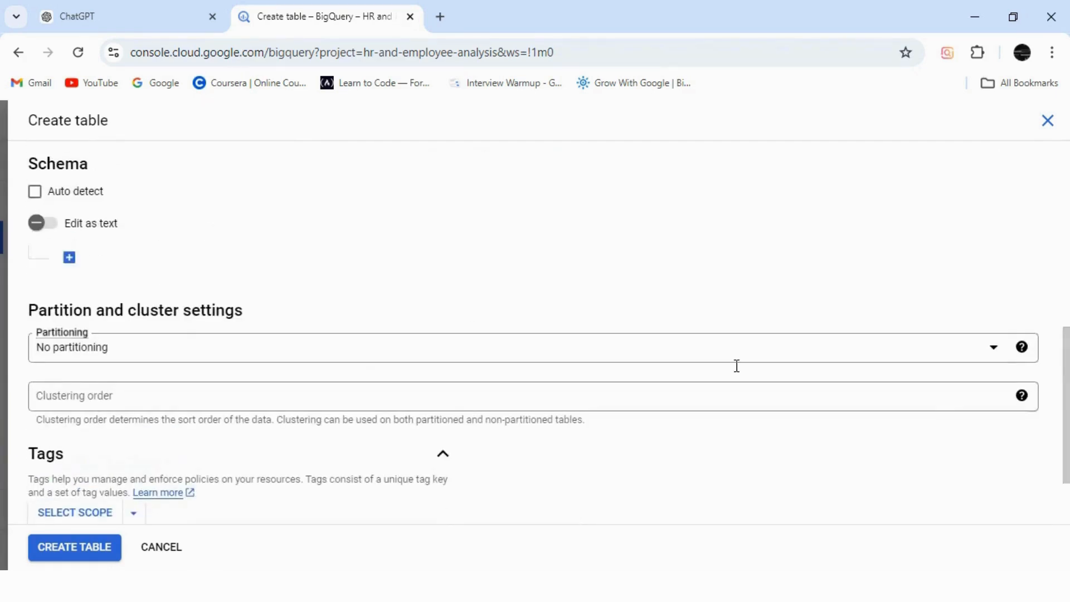
{"action": "left_click", "coordinate": [36, 192]}
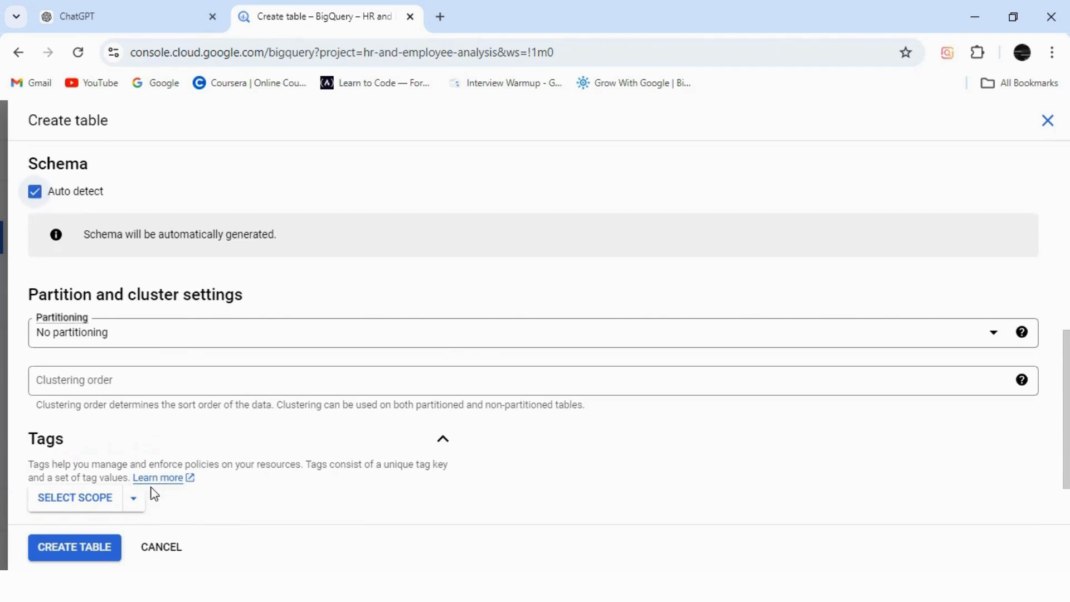
{"action": "left_click", "coordinate": [94, 548]}
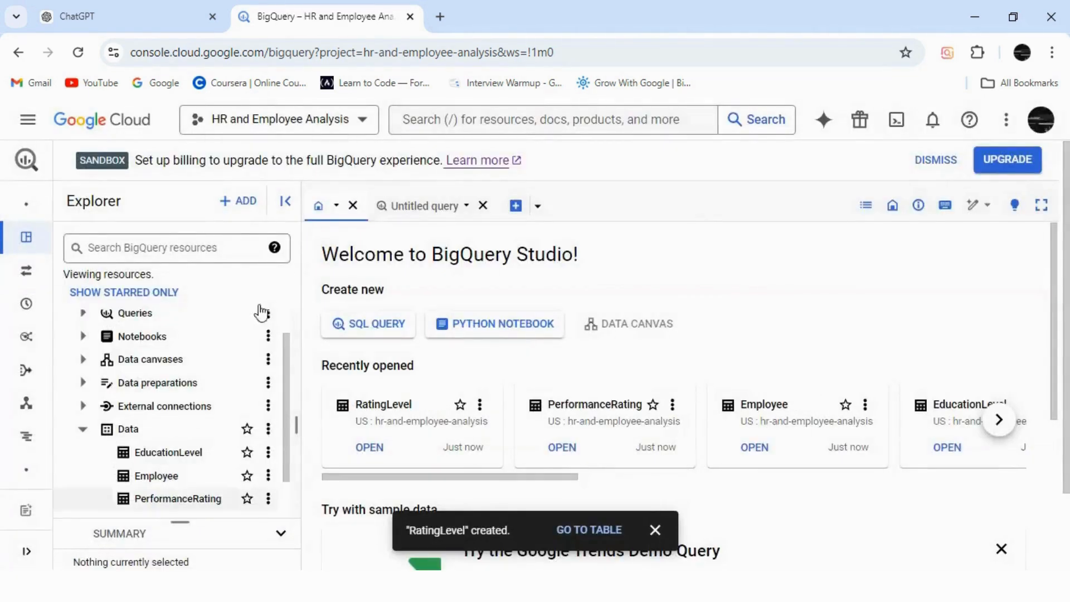
Step: Start a new table from a local file and choose SatisfiedLevel.csv from the HR analytics Employee Datset folder
{"action": "left_click", "coordinate": [236, 201]}
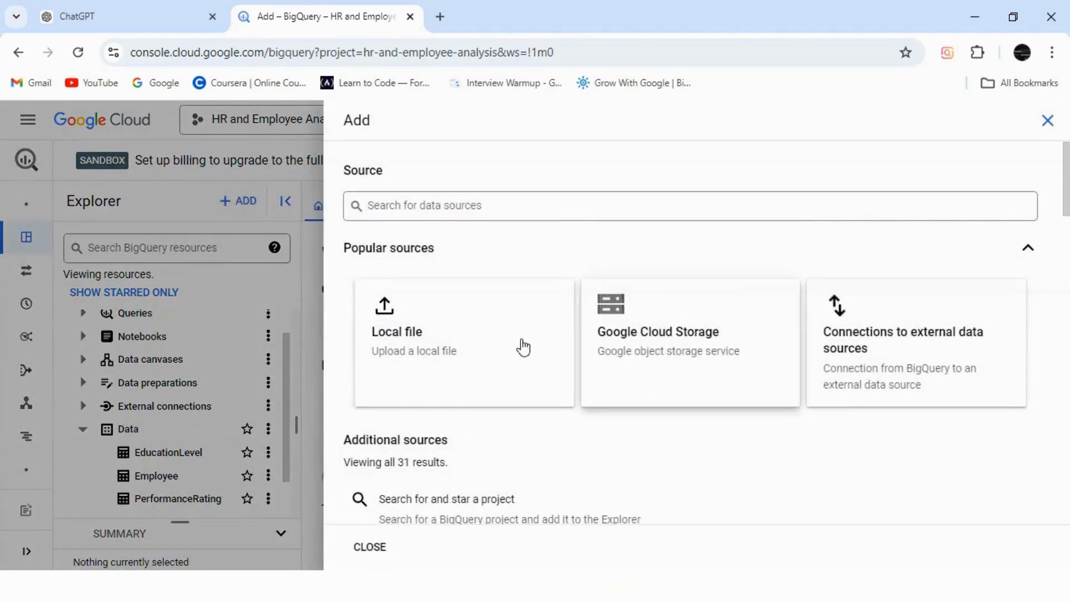
{"action": "left_click", "coordinate": [504, 342]}
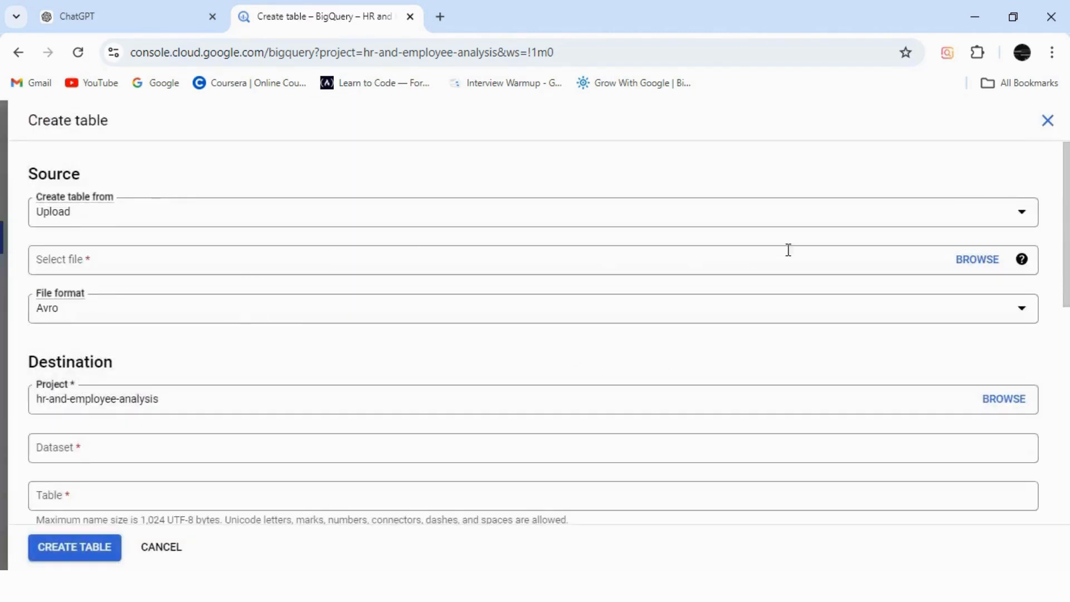
{"action": "left_click", "coordinate": [966, 268]}
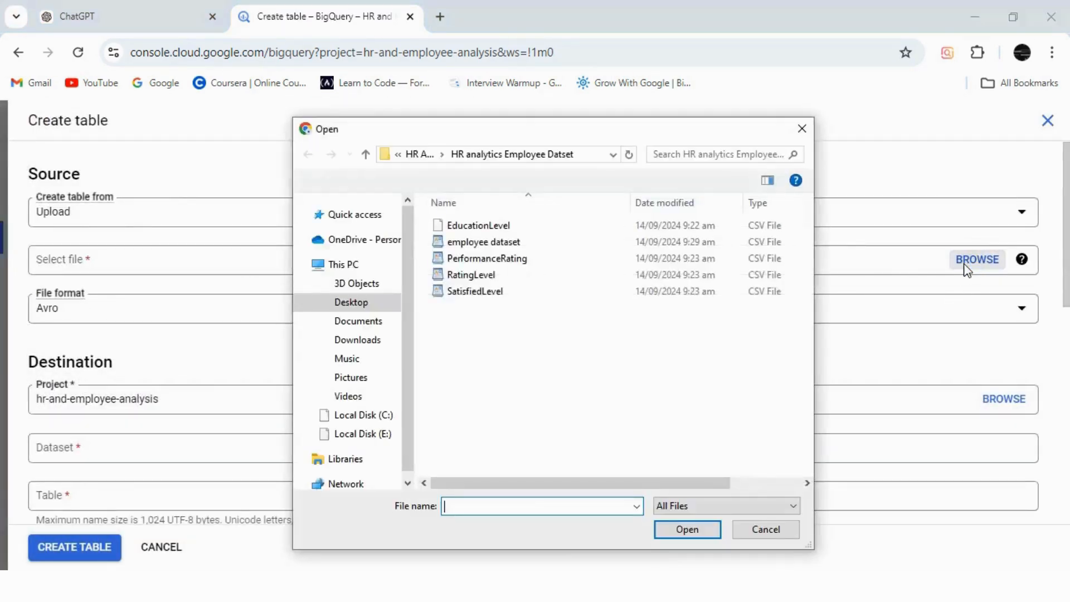
{"action": "left_click", "coordinate": [473, 296]}
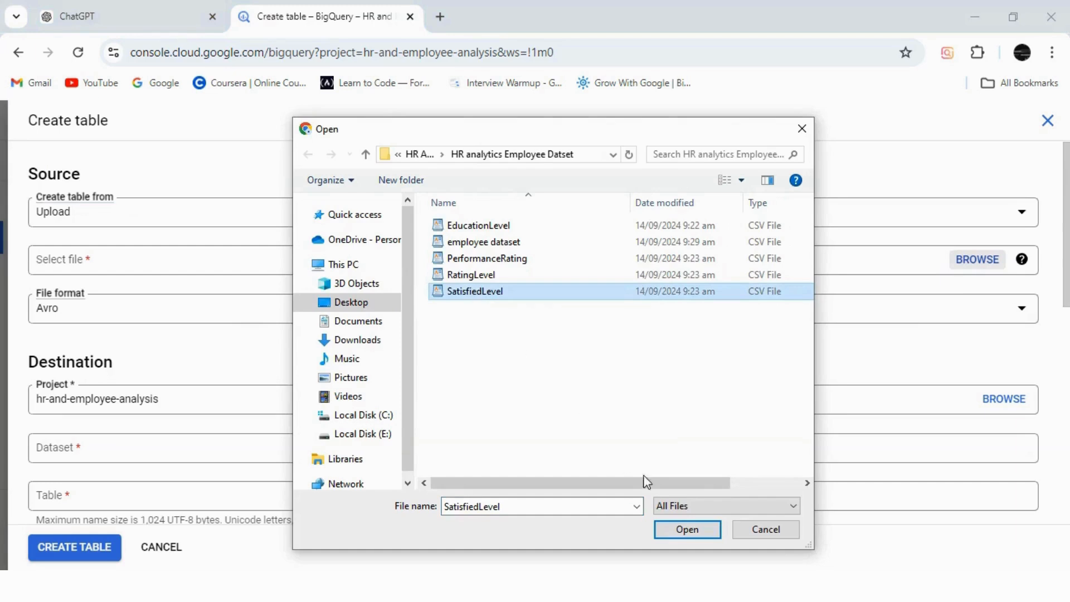
{"action": "left_click", "coordinate": [691, 529]}
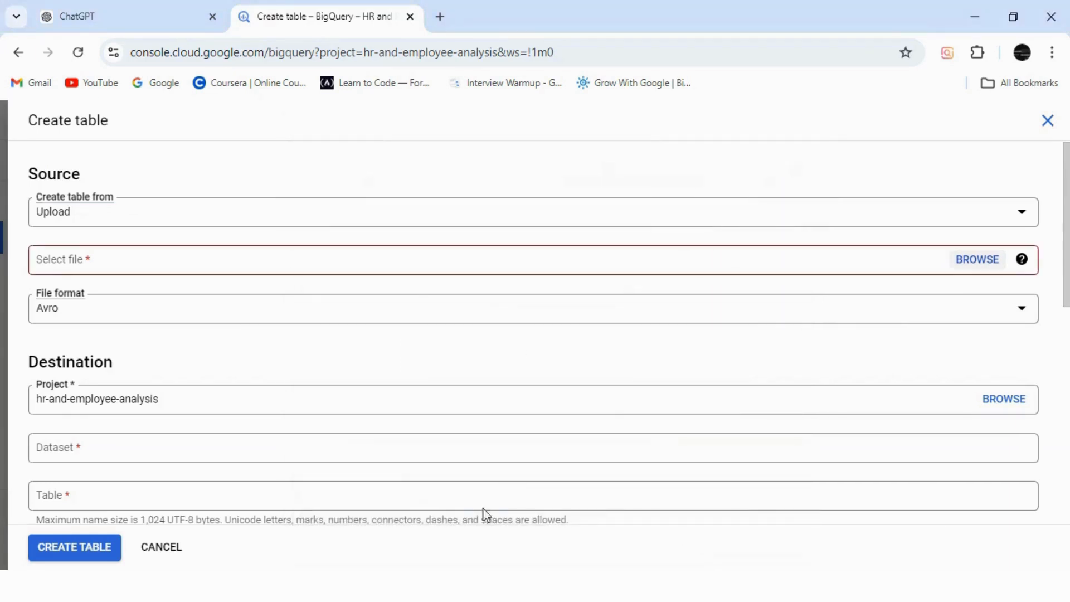
Step: Create the table as SatisfiedLevel in the Data dataset with schema auto-detection enabled
{"action": "left_click", "coordinate": [88, 455]}
{"action": "left_click", "coordinate": [64, 423]}
{"action": "left_click", "coordinate": [96, 501]}
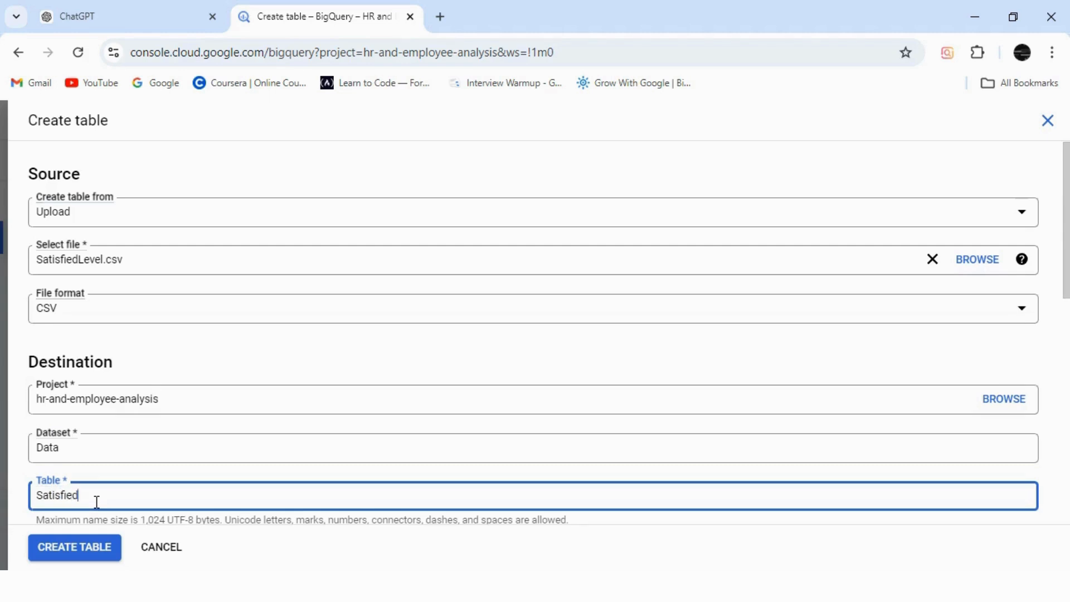
{"action": "type", "text": "SatisfiedLevel"}
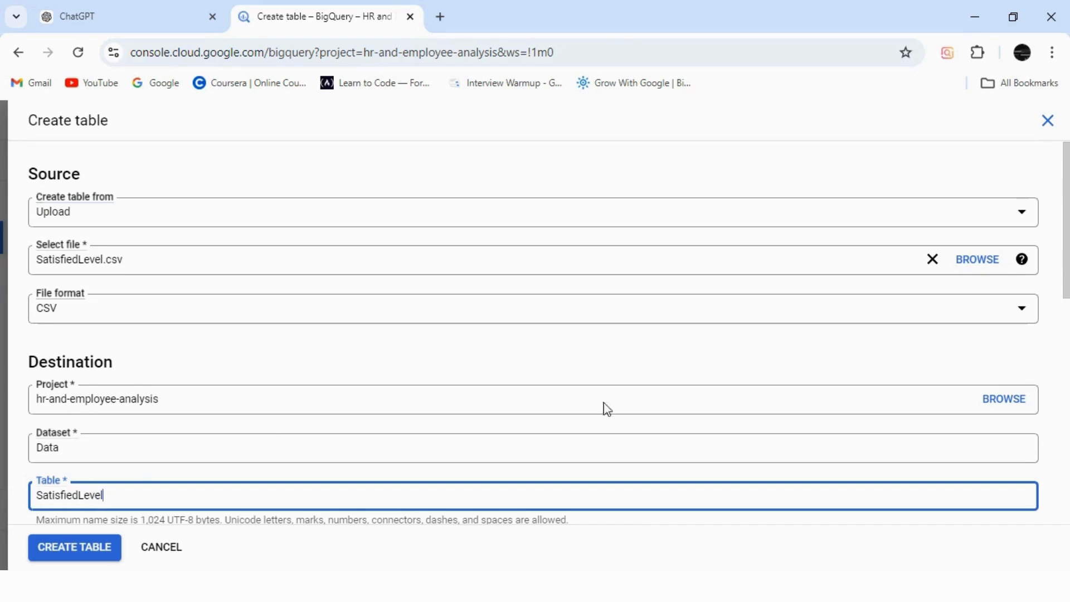
{"action": "left_click_drag", "start_coordinate": [1068, 242], "coordinate": [1068, 378]}
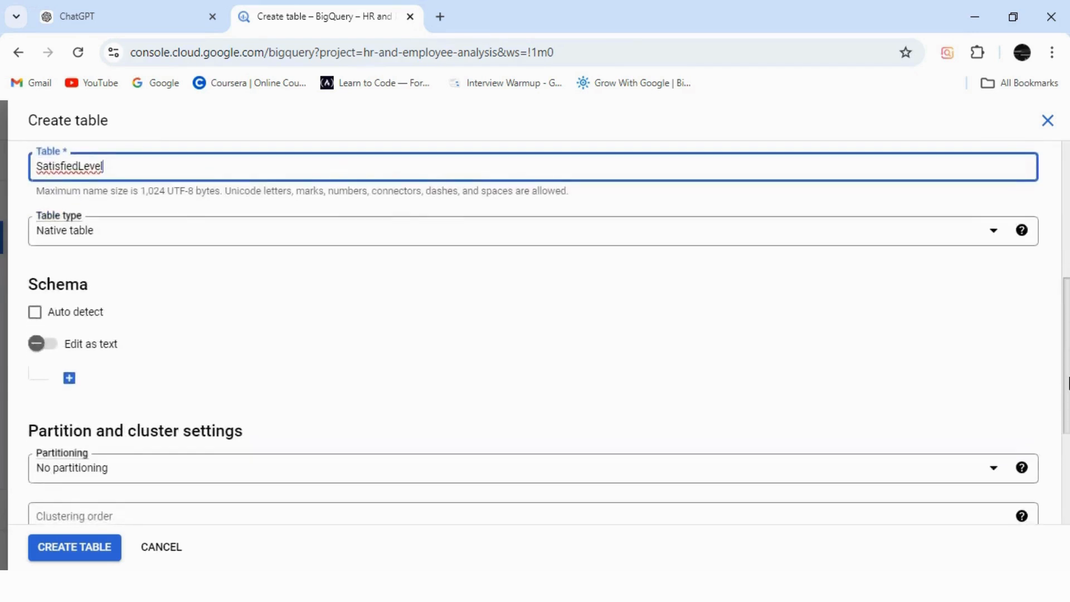
{"action": "scroll", "coordinate": [1068, 383], "scroll_direction": "down", "scroll_amount": 1}
{"action": "left_click", "coordinate": [34, 249]}
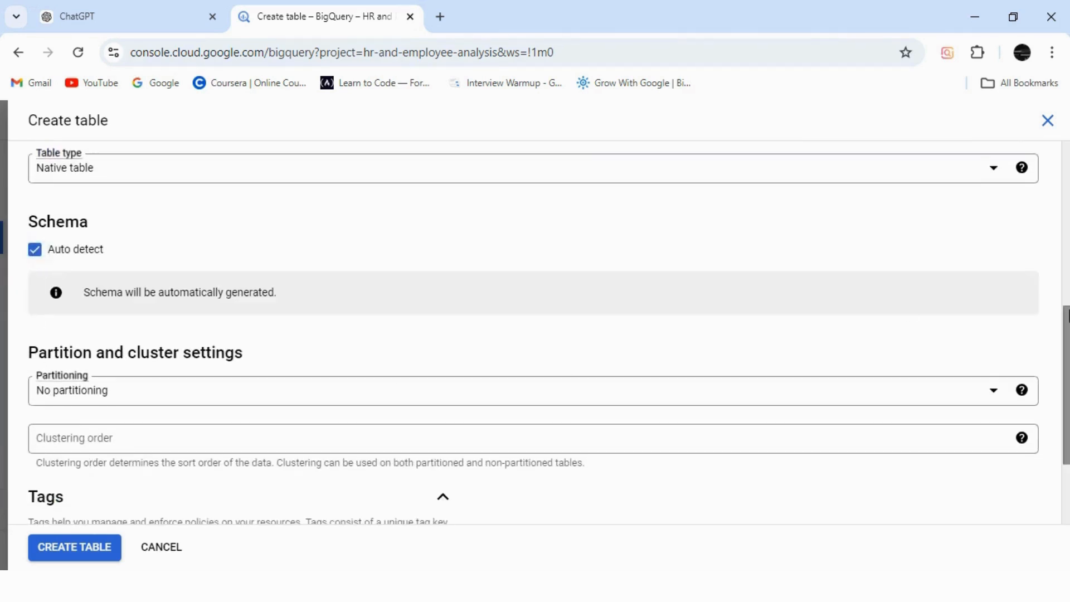
{"action": "scroll", "coordinate": [1068, 290], "scroll_direction": "down", "scroll_amount": 2}
{"action": "left_click", "coordinate": [68, 549]}
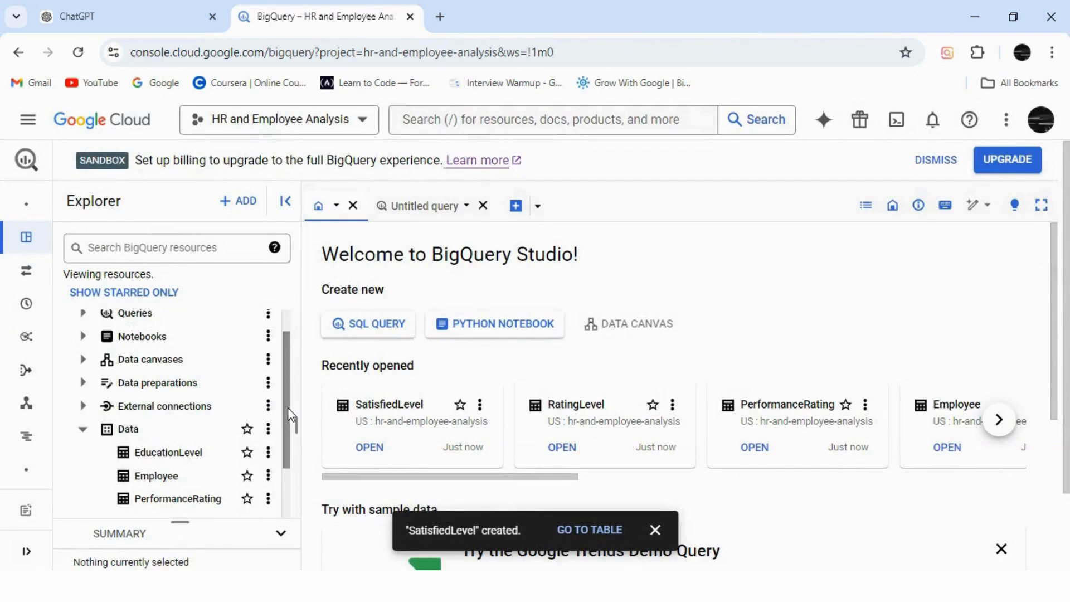
Step: Check the tables listed under the Data dataset and open an additional blank SQL query
{"action": "left_click_drag", "start_coordinate": [287, 412], "coordinate": [287, 466]}
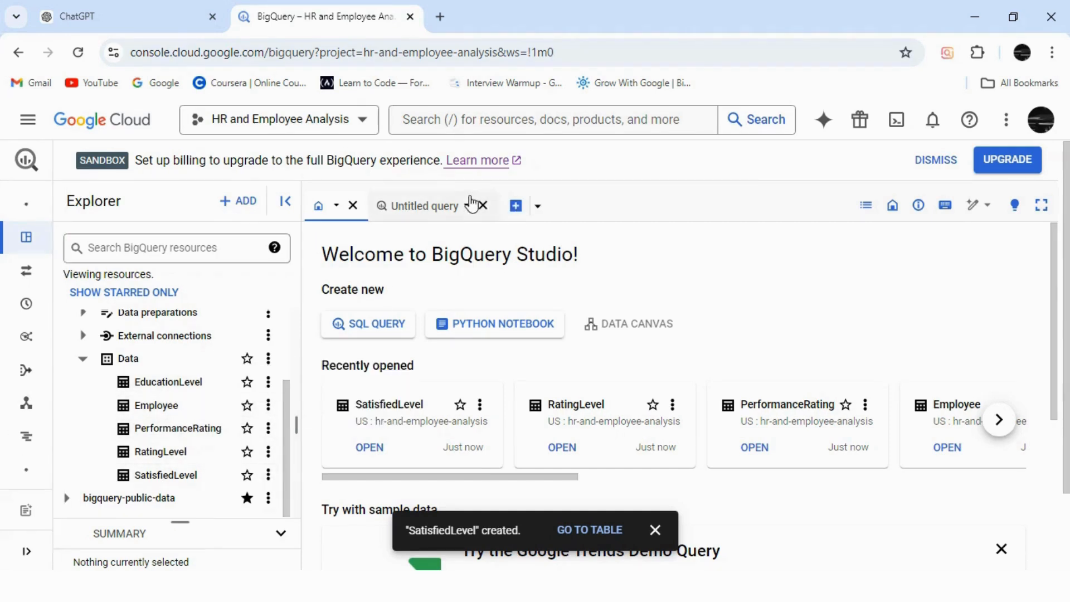
{"action": "left_click", "coordinate": [443, 210]}
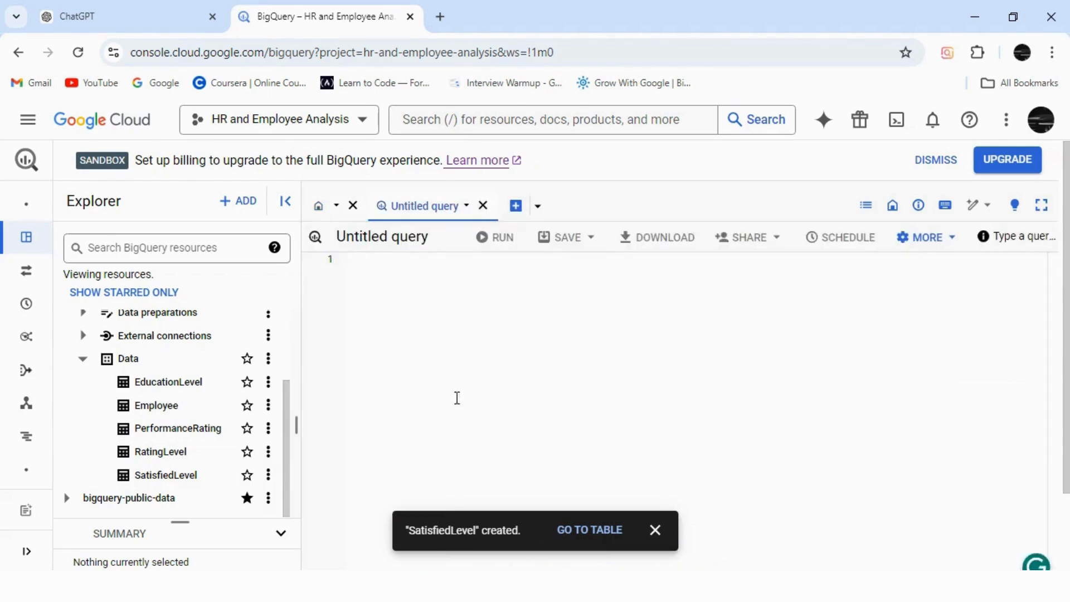
{"action": "left_click", "coordinate": [516, 206]}
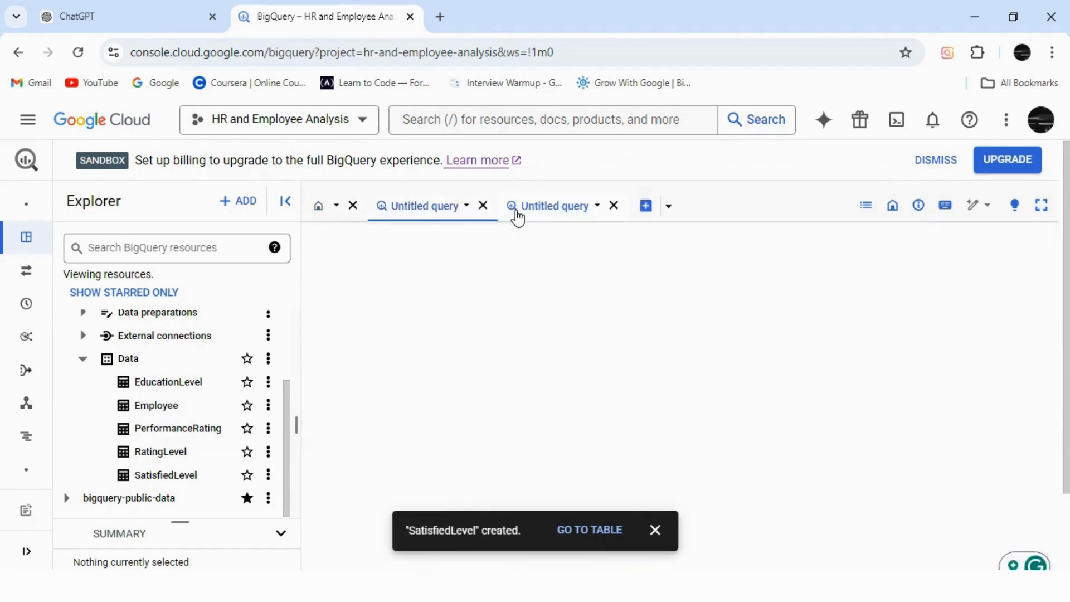